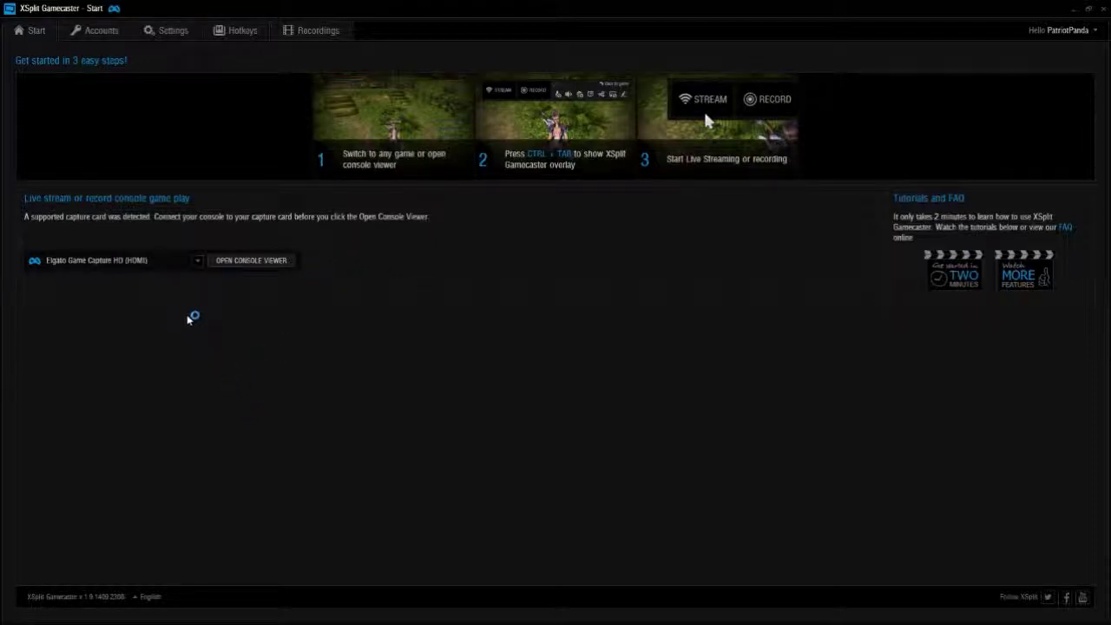
- Open the console viewer for the Elgato Game Capture HD (HDMI) and show the streaming overlay on it
{"action": "mouse_move", "coordinate": [1007, 298]}
{"action": "left_click", "coordinate": [247, 262]}
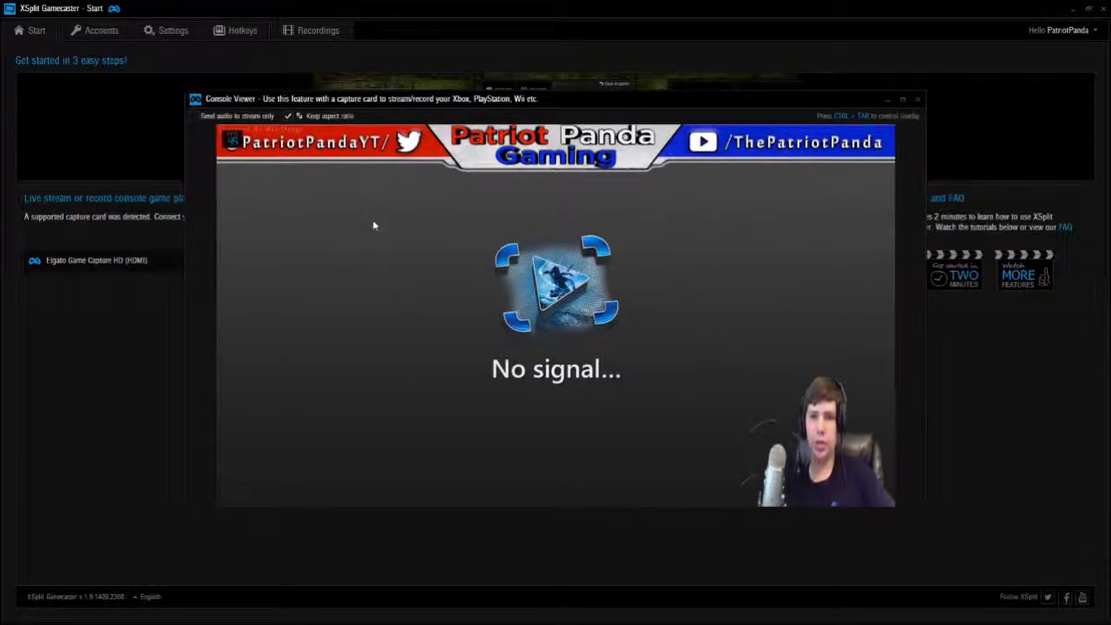
{"action": "key", "text": "ctrl+Tab"}
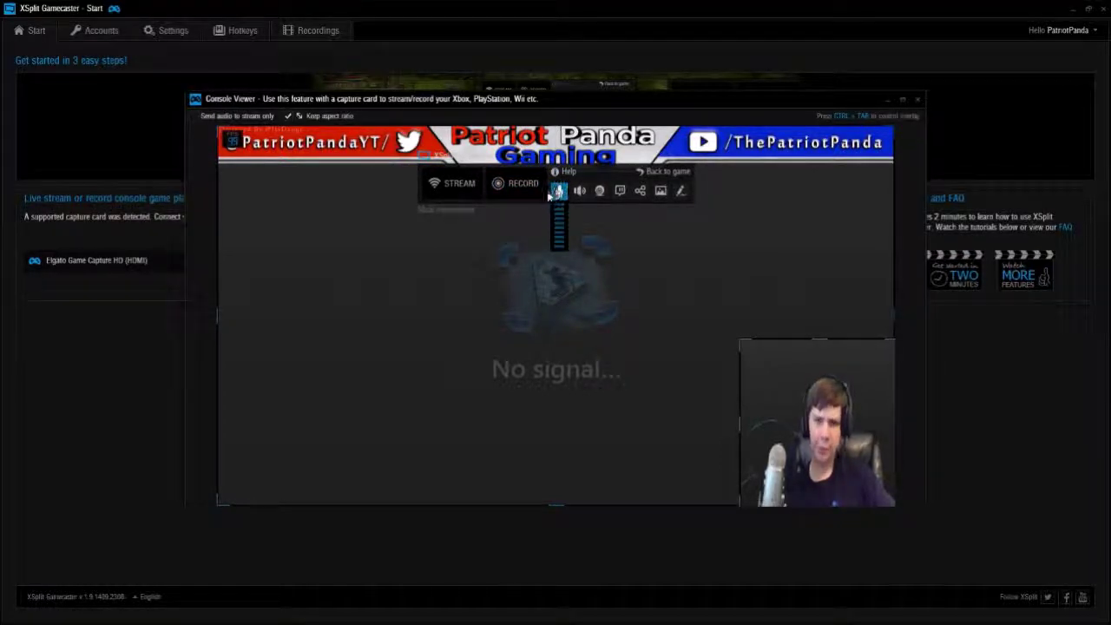
{"action": "key", "text": "ctrl+F12"}
{"action": "mouse_move", "coordinate": [560, 191]}
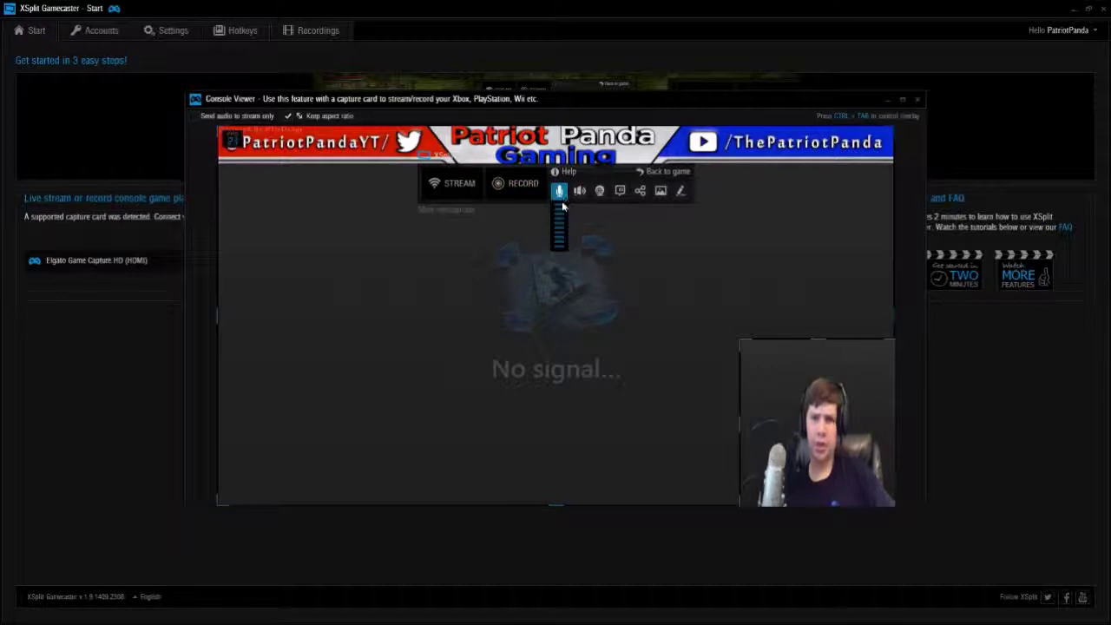
- Show the Twitch chat window in the overlay, try it in different positions over the viewer, and hide it again
{"action": "left_click", "coordinate": [620, 193]}
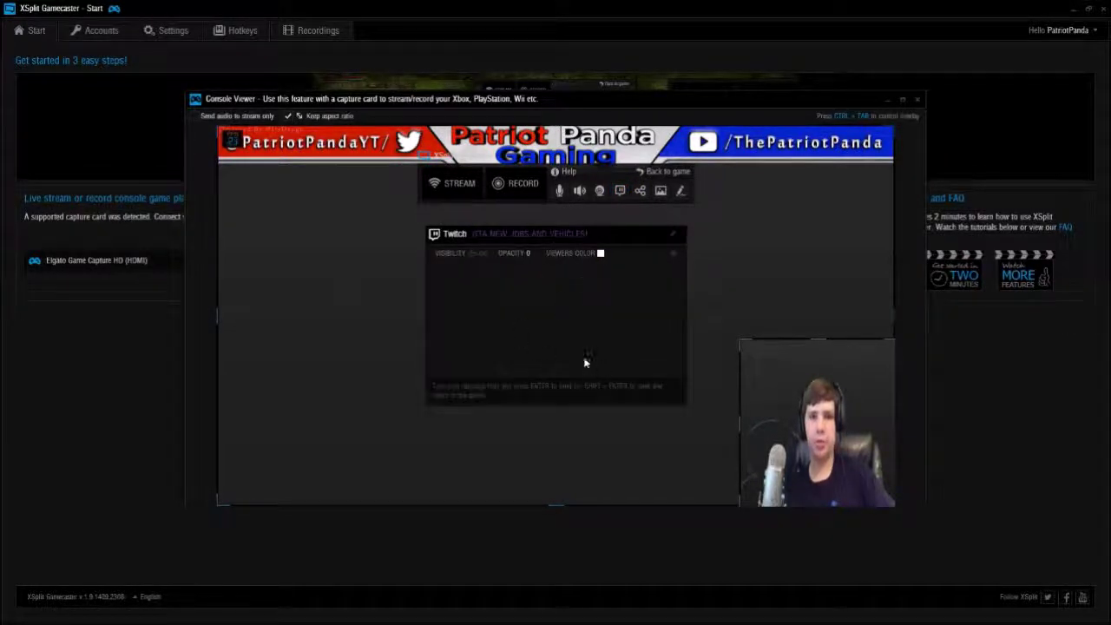
{"action": "left_click_drag", "start_coordinate": [556, 235], "coordinate": [374, 240]}
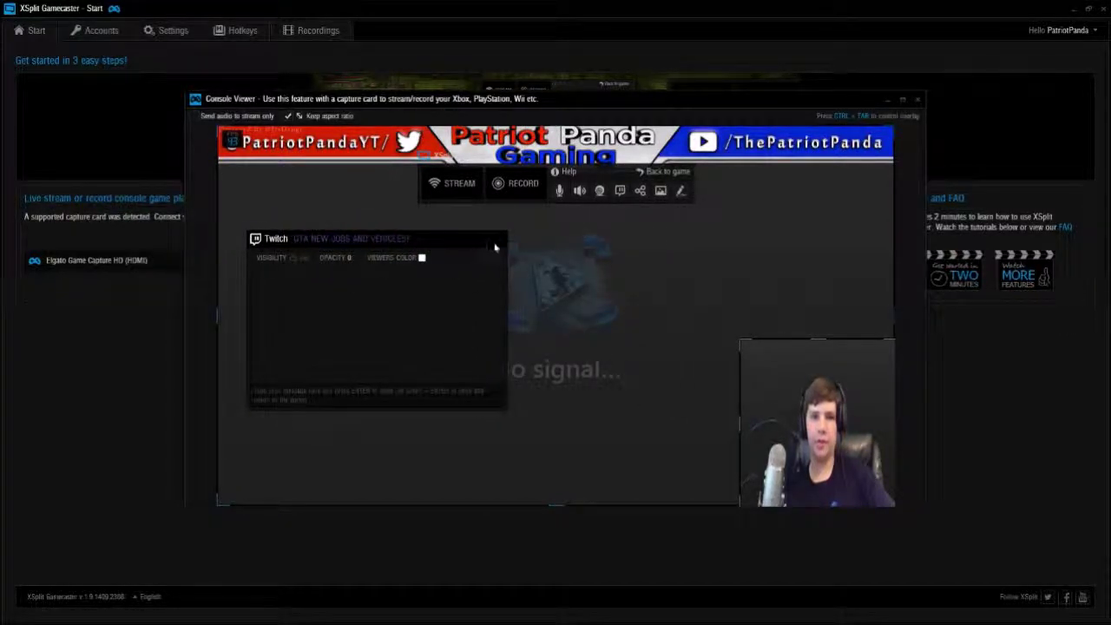
{"action": "left_click_drag", "start_coordinate": [337, 244], "coordinate": [472, 282]}
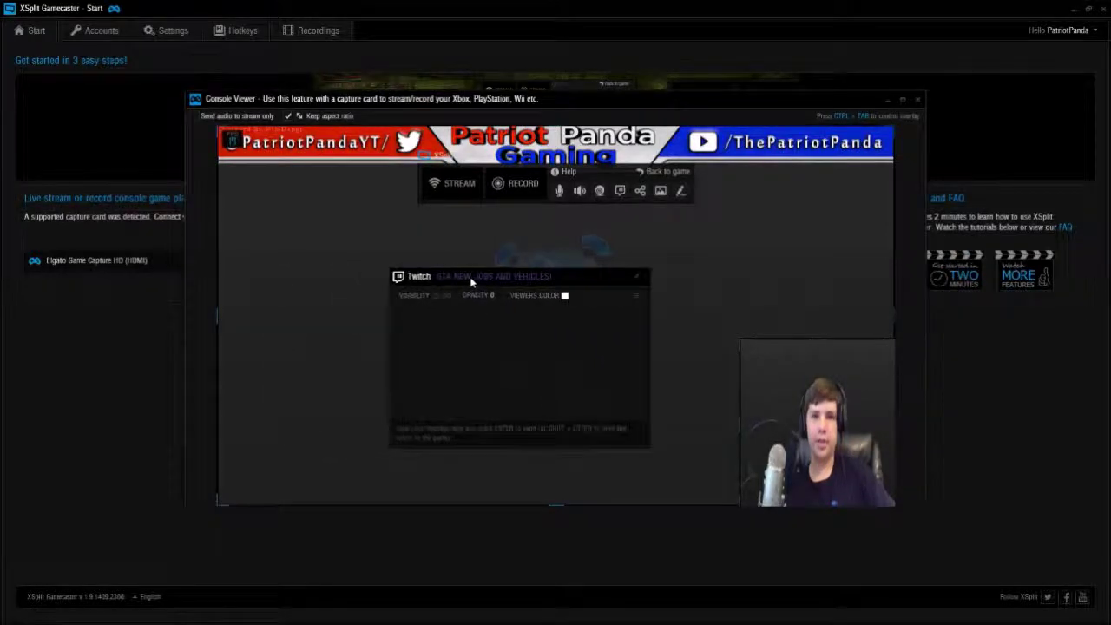
{"action": "left_click", "coordinate": [619, 190]}
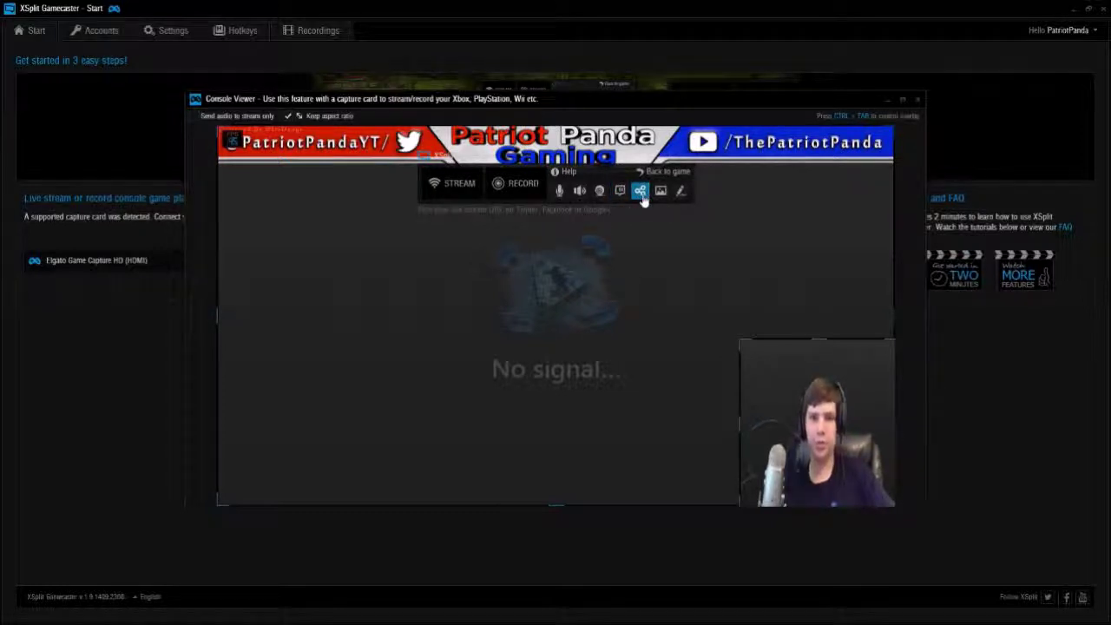
- Look at the overlay's options for sharing the stream and adding an image to it
{"action": "left_click", "coordinate": [642, 197]}
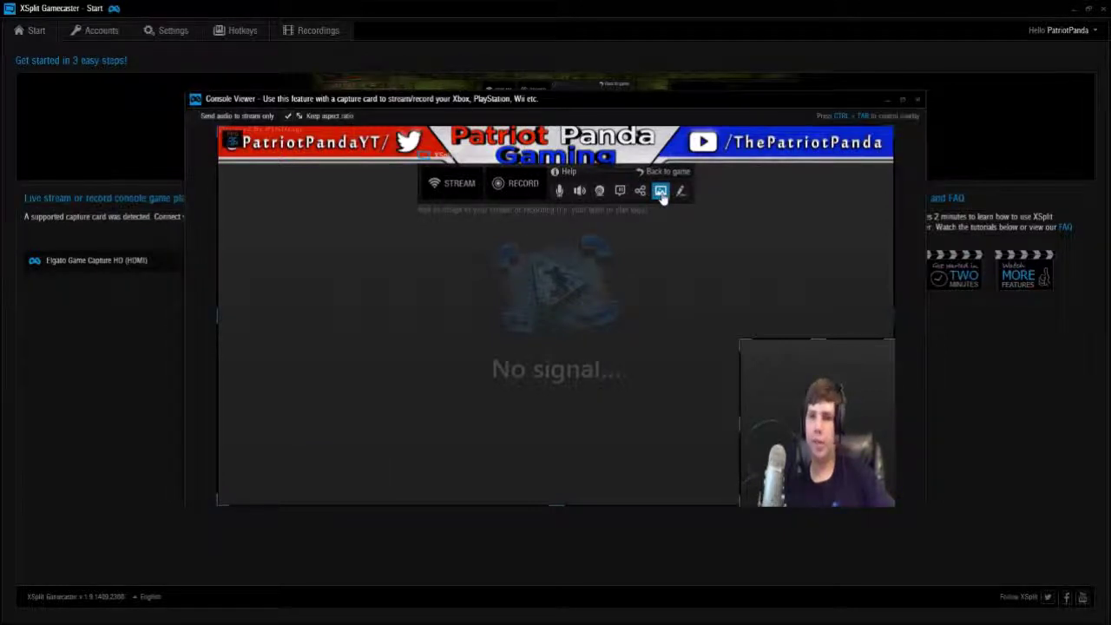
{"action": "left_click", "coordinate": [661, 193]}
{"action": "left_click", "coordinate": [662, 193]}
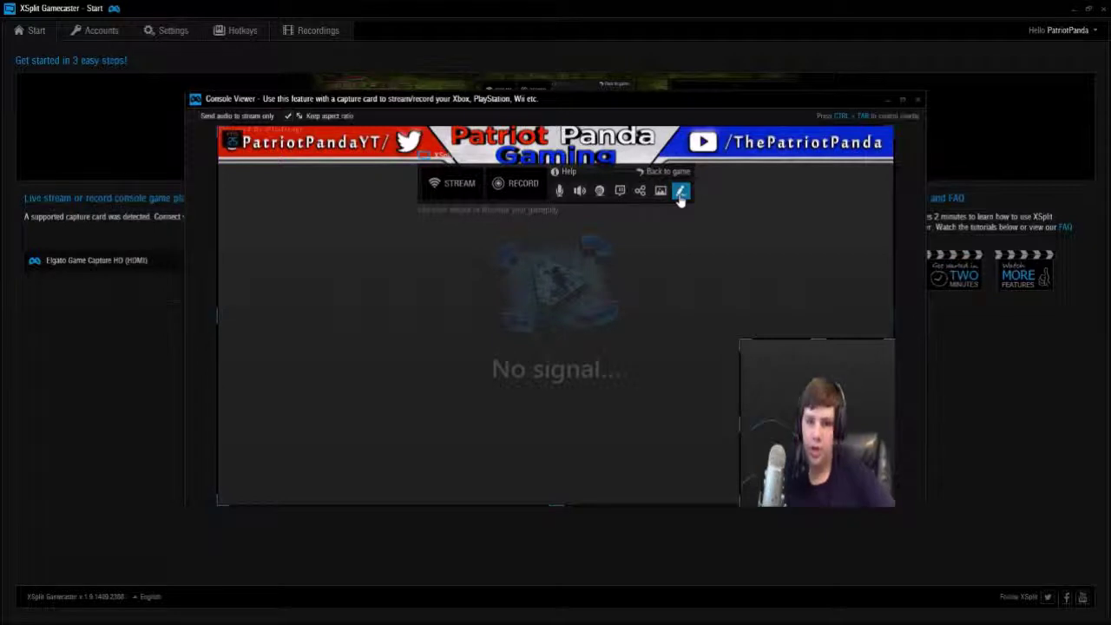
- Try annotation mode by drawing a freehand green circle over the viewer, exit annotation, and close the console viewer
{"action": "left_click", "coordinate": [680, 192]}
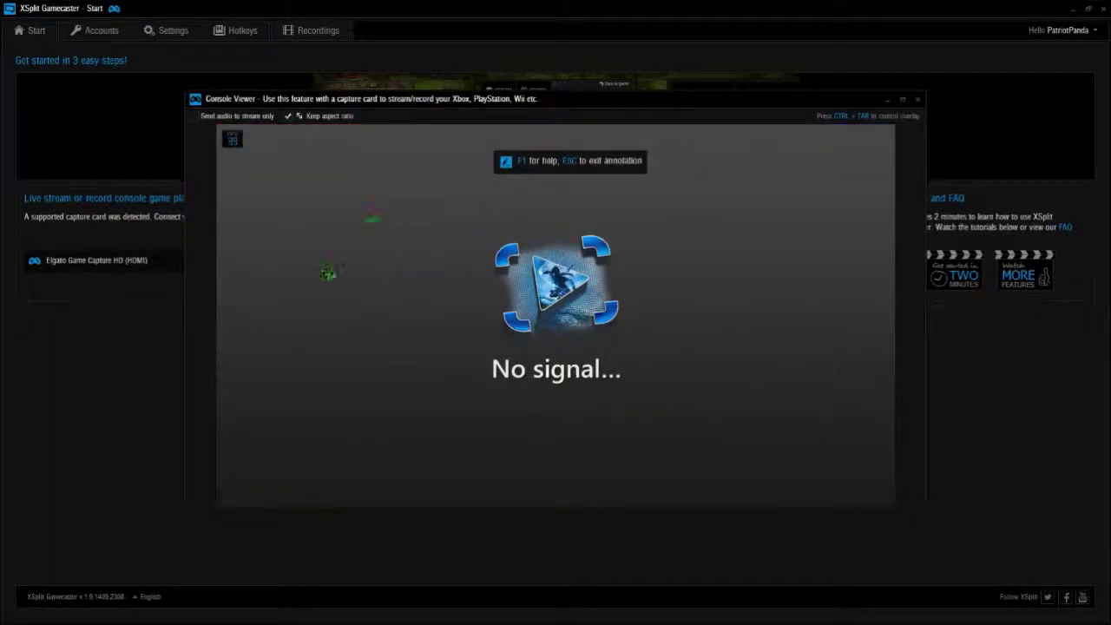
{"action": "left_click_drag", "start_coordinate": [323, 269], "coordinate": [345, 297]}
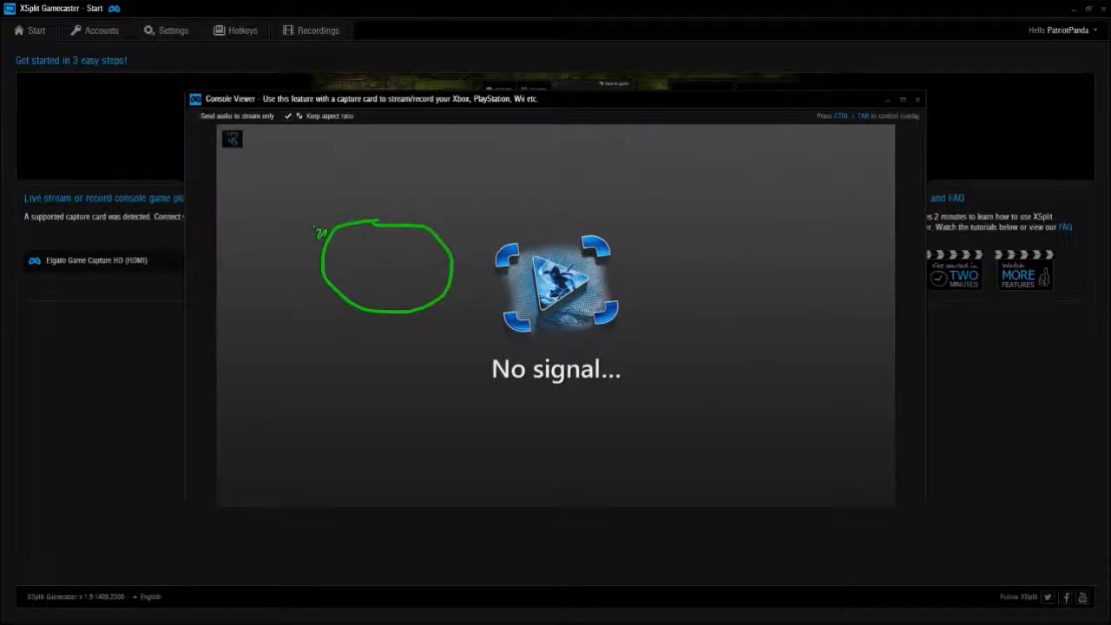
{"action": "key", "text": "Escape"}
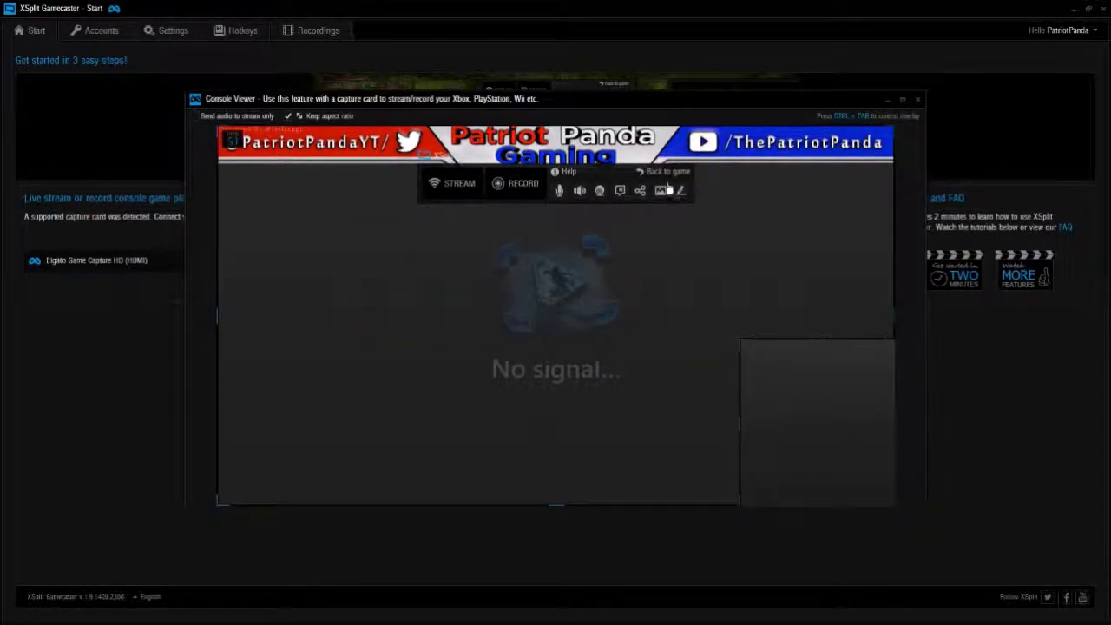
{"action": "key", "text": "ctrl+Tab"}
{"action": "key", "text": "ctrl+shift+a"}
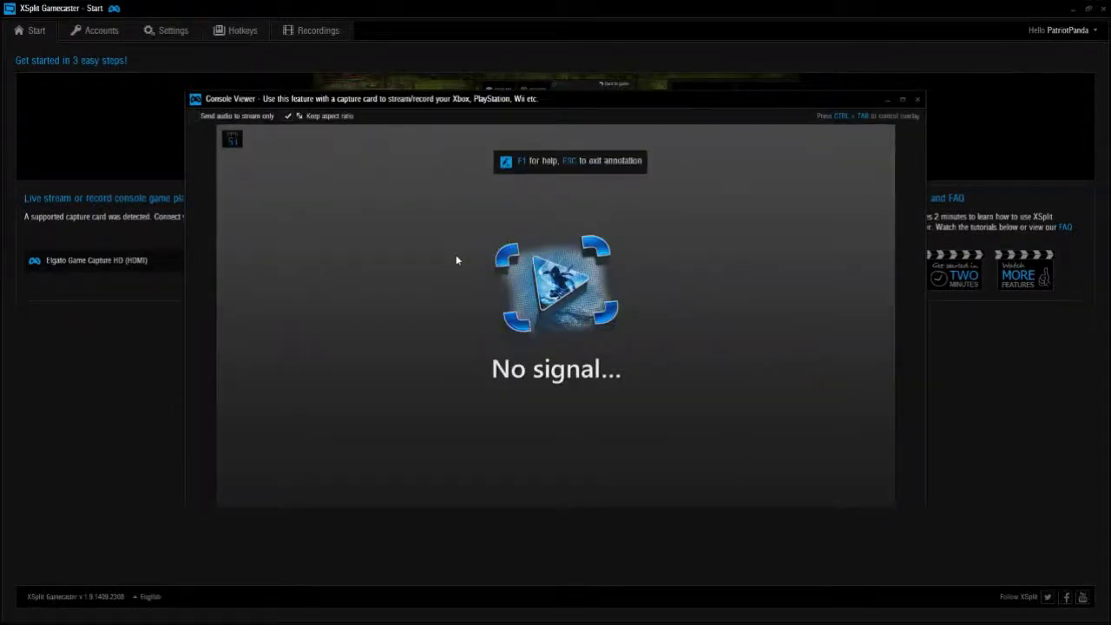
{"action": "key", "text": "Escape"}
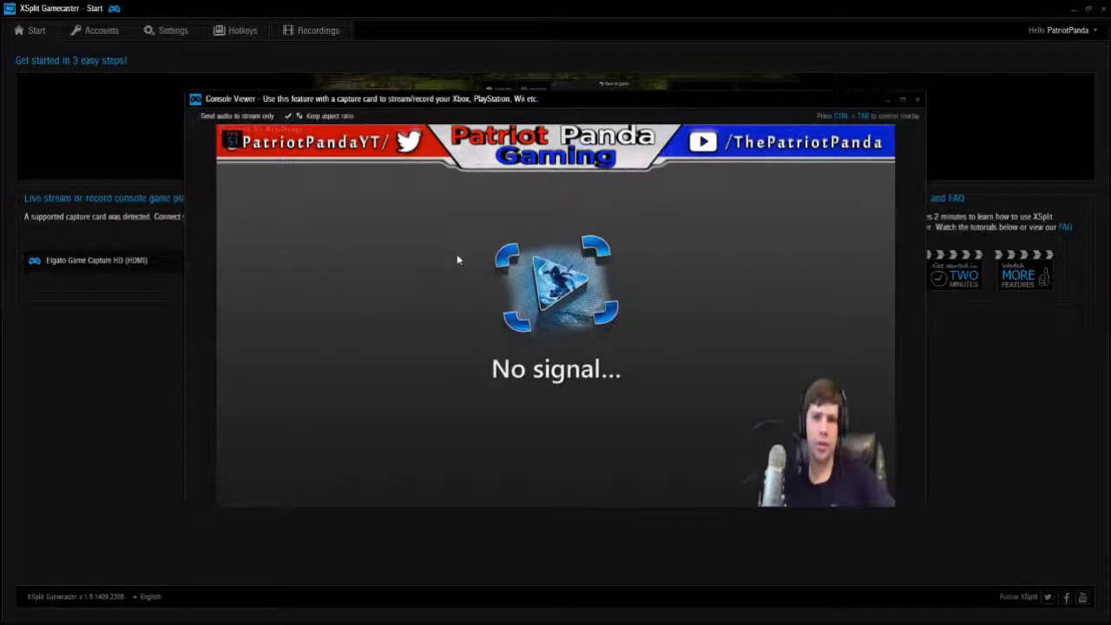
{"action": "left_click", "coordinate": [919, 102]}
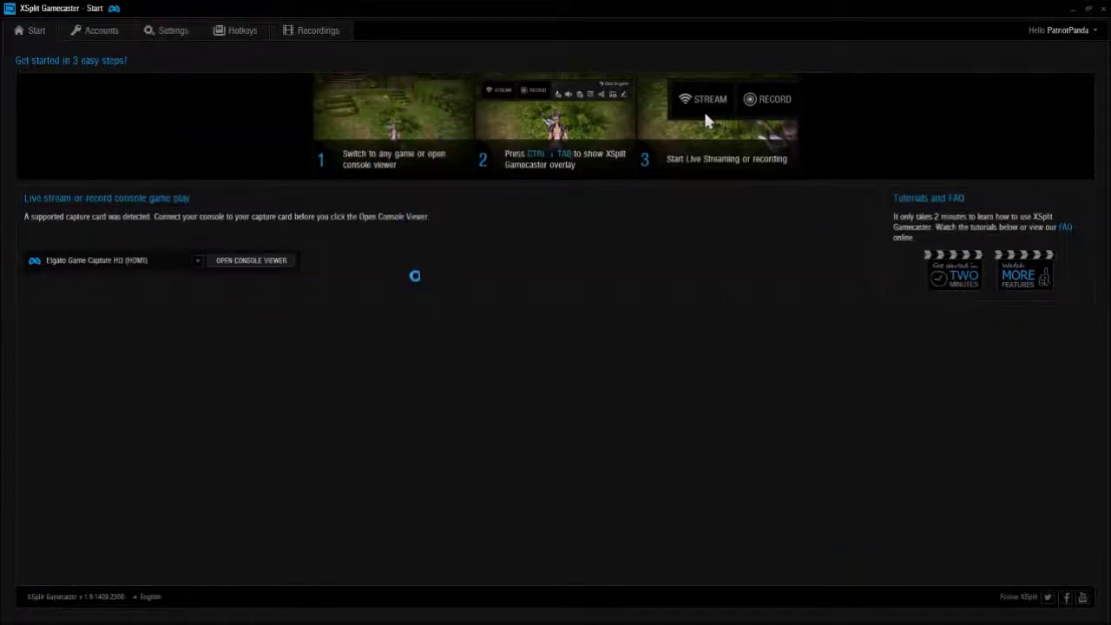
- Review the live streaming and video sharing services that can be linked in the account settings
{"action": "left_click", "coordinate": [95, 35]}
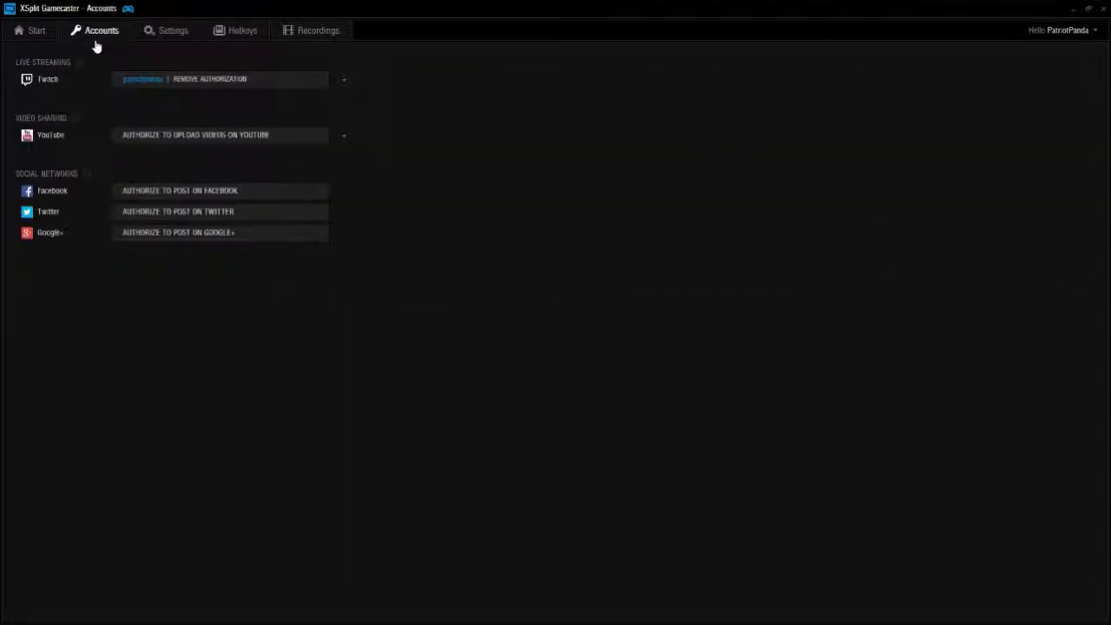
{"action": "left_click", "coordinate": [346, 83]}
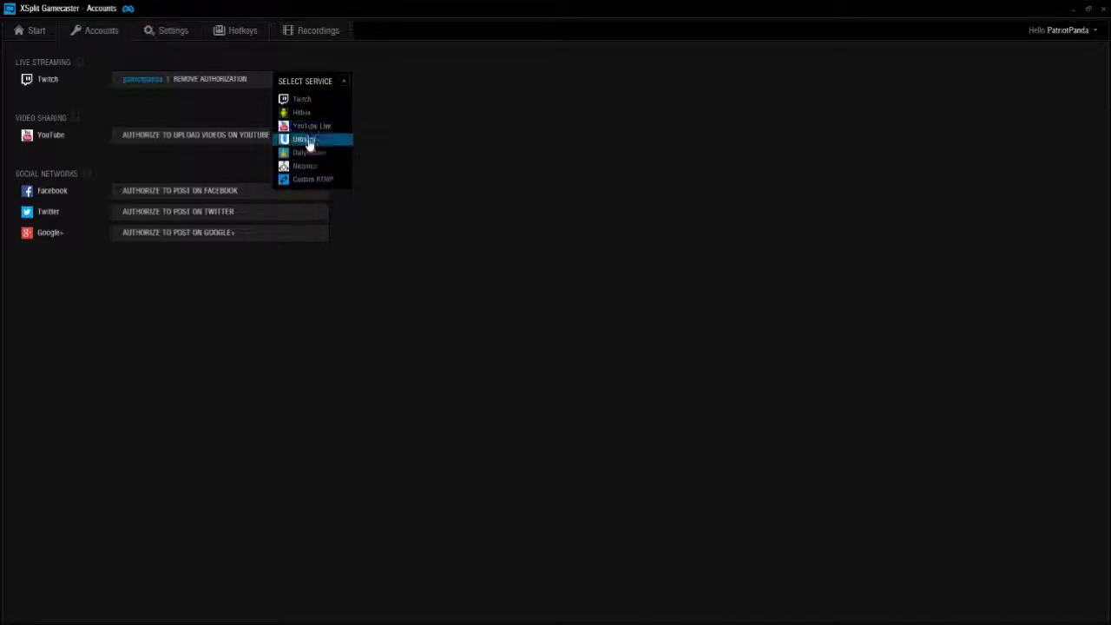
{"action": "left_click", "coordinate": [345, 87]}
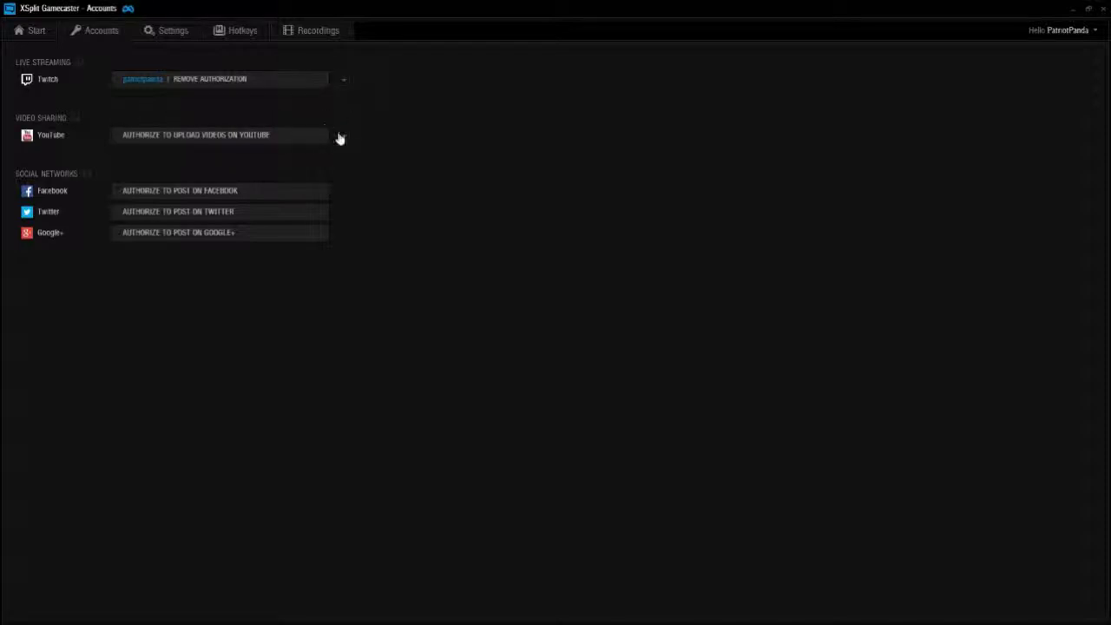
{"action": "left_click", "coordinate": [345, 139]}
{"action": "left_click", "coordinate": [346, 141]}
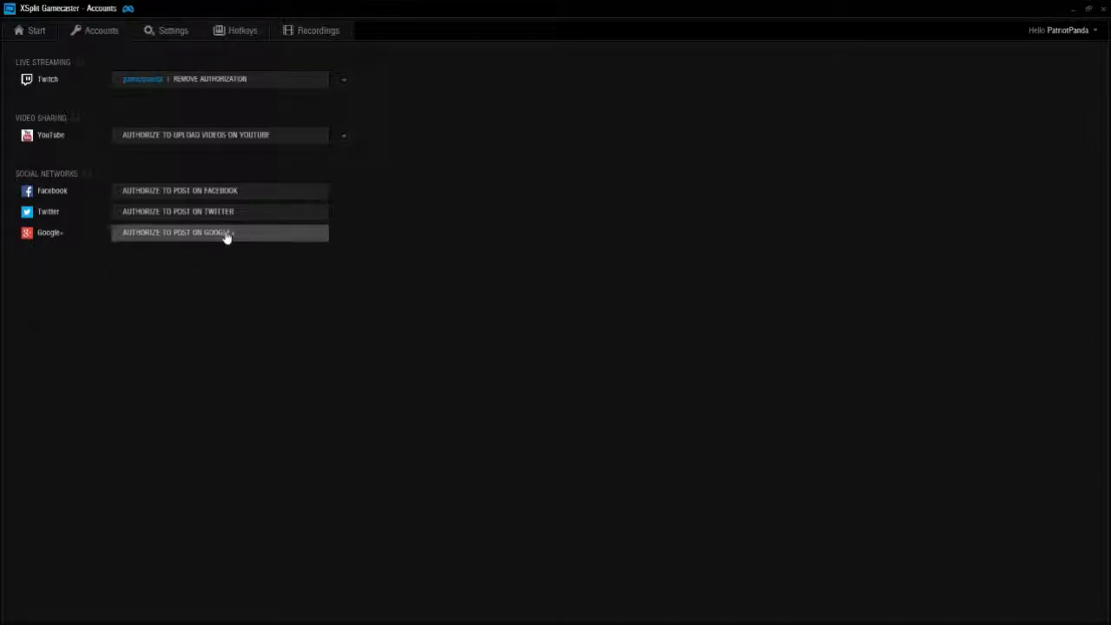
- Review the quality presets available for the stream in the settings
{"action": "left_click", "coordinate": [165, 33]}
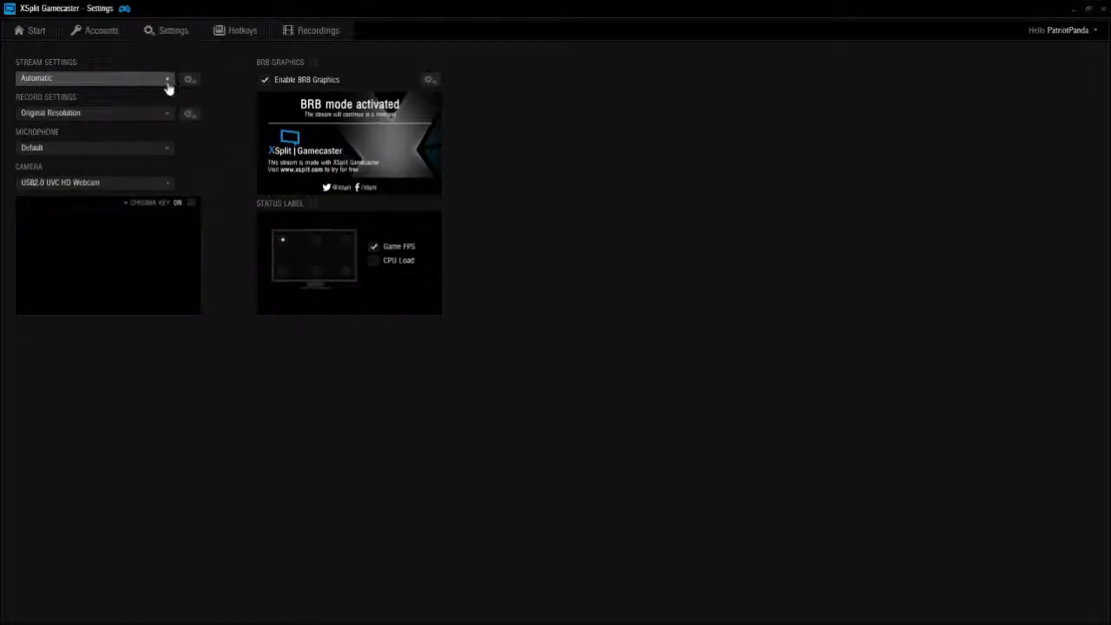
{"action": "left_click", "coordinate": [166, 86]}
{"action": "scroll", "coordinate": [172, 127], "scroll_direction": "down", "scroll_amount": 1}
{"action": "scroll", "coordinate": [172, 130], "scroll_direction": "down", "scroll_amount": 1}
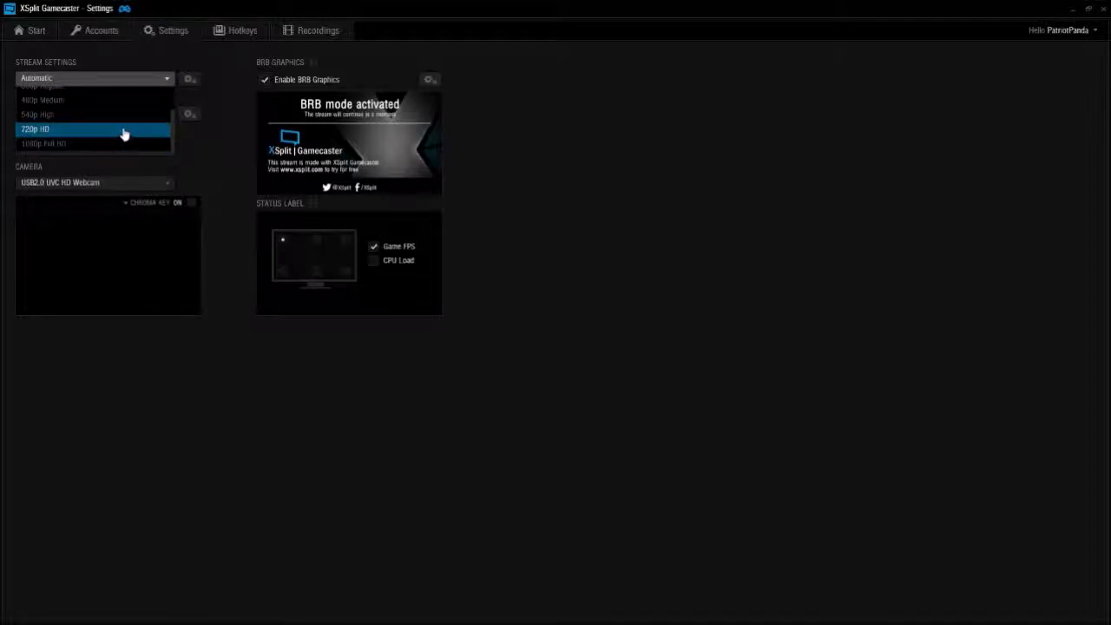
{"action": "left_click", "coordinate": [166, 84]}
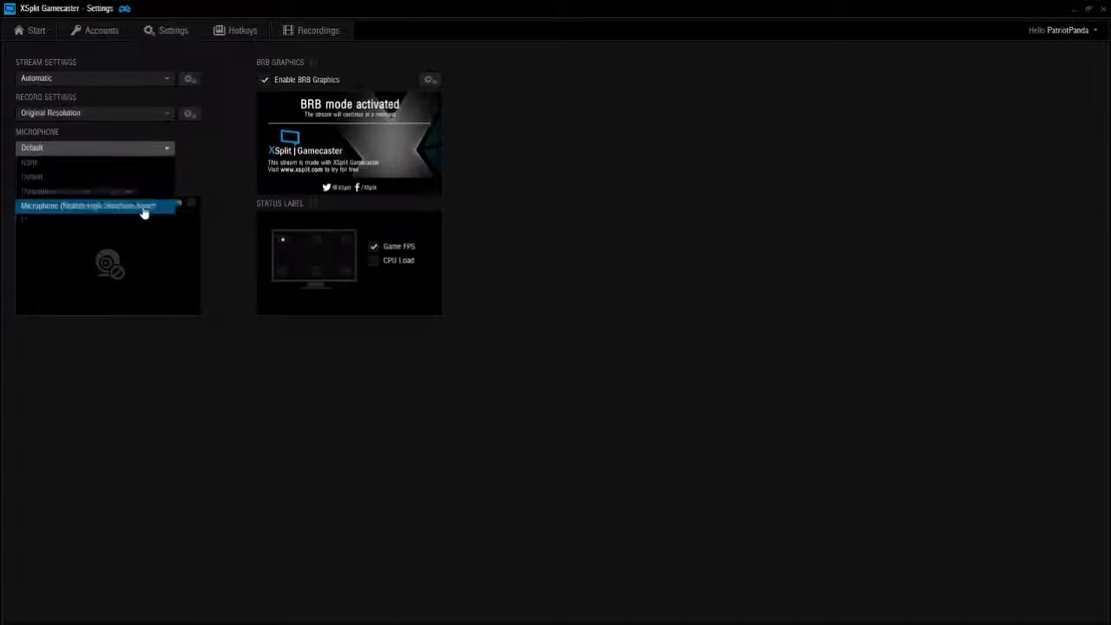
- Set the microphone to the Yeti Stereo Microphone and check which cameras are available
{"action": "left_click", "coordinate": [142, 192]}
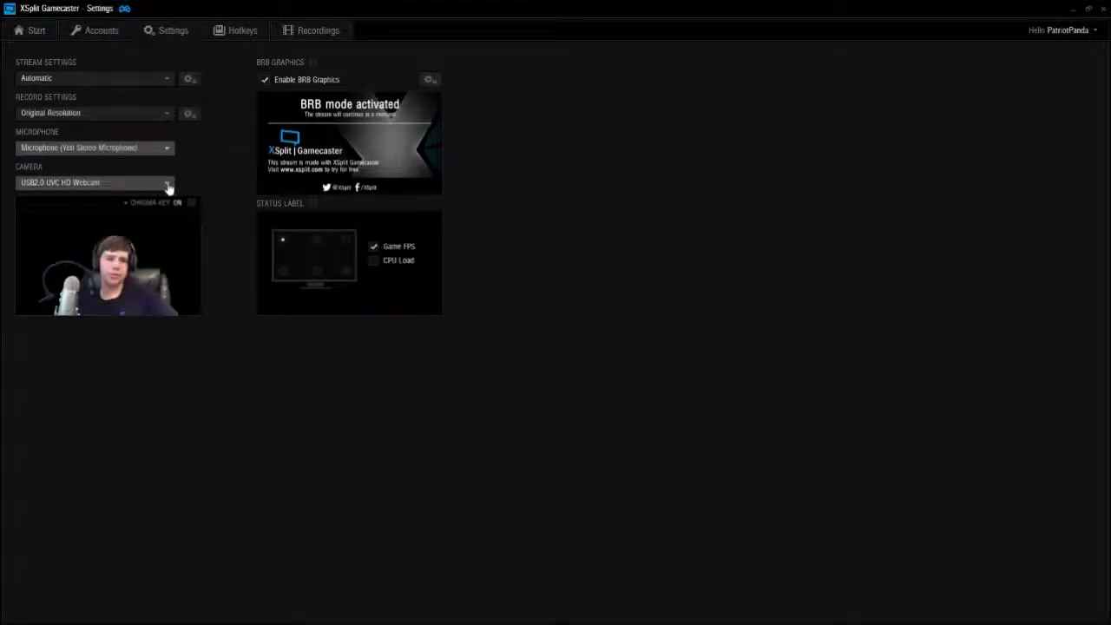
{"action": "left_click", "coordinate": [167, 185]}
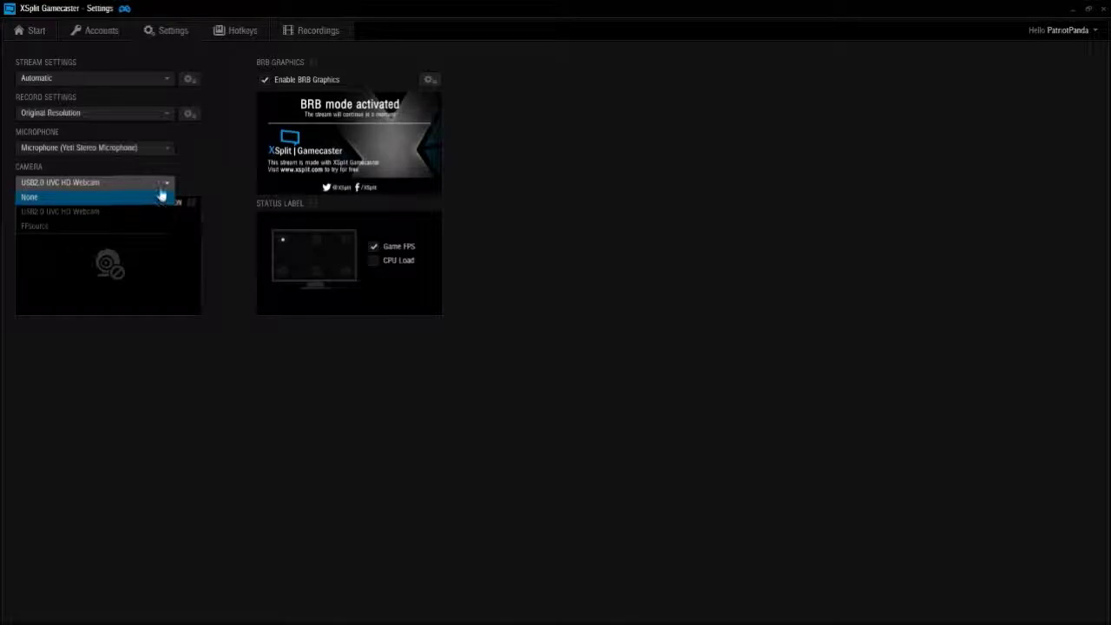
{"action": "left_click", "coordinate": [166, 185]}
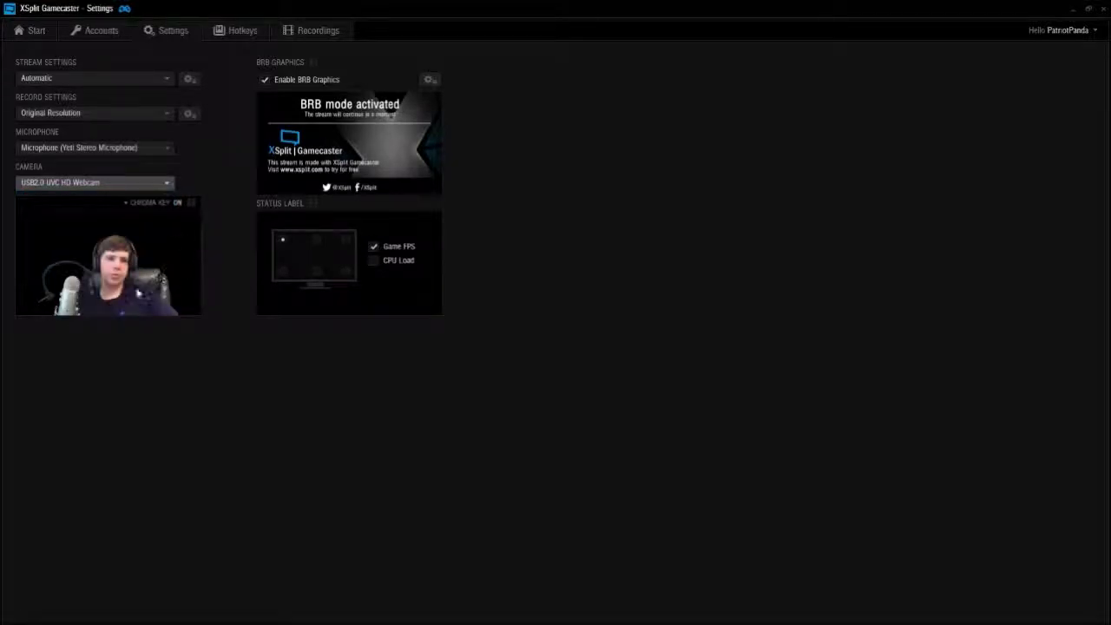
- Toggle the webcam's chroma key off and back on, and adjust its threshold for the green background
{"action": "left_click", "coordinate": [128, 203]}
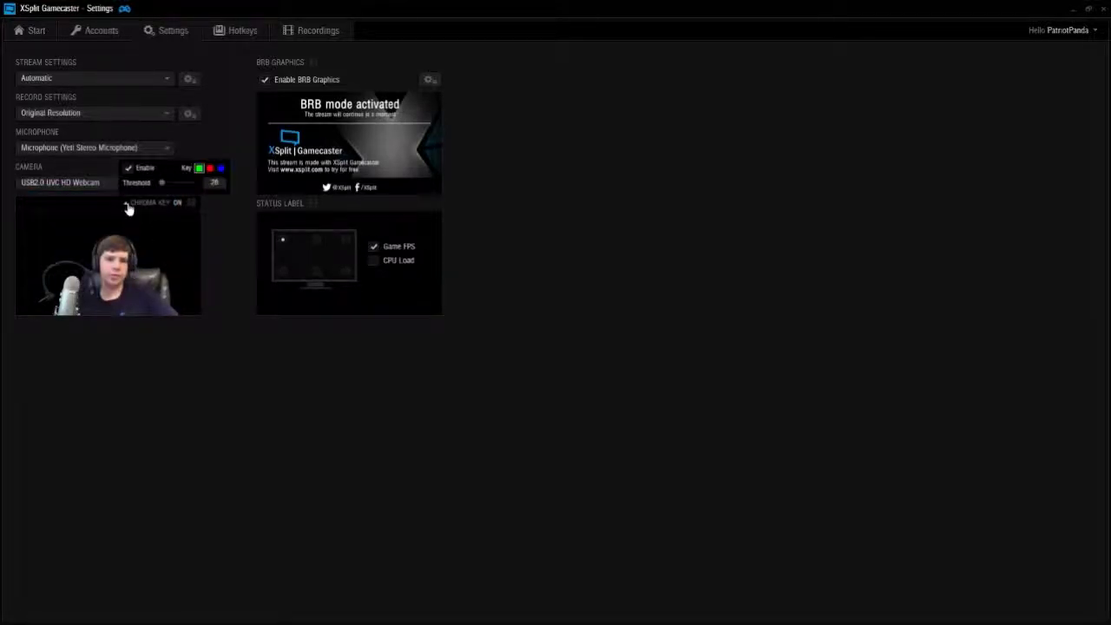
{"action": "left_click", "coordinate": [128, 169]}
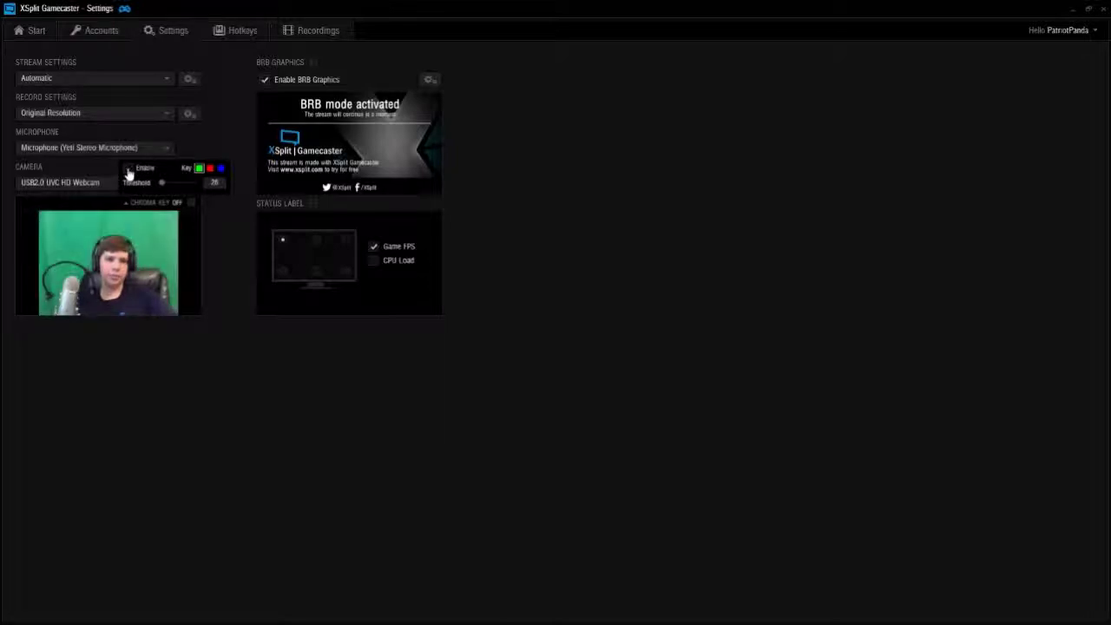
{"action": "left_click", "coordinate": [128, 169]}
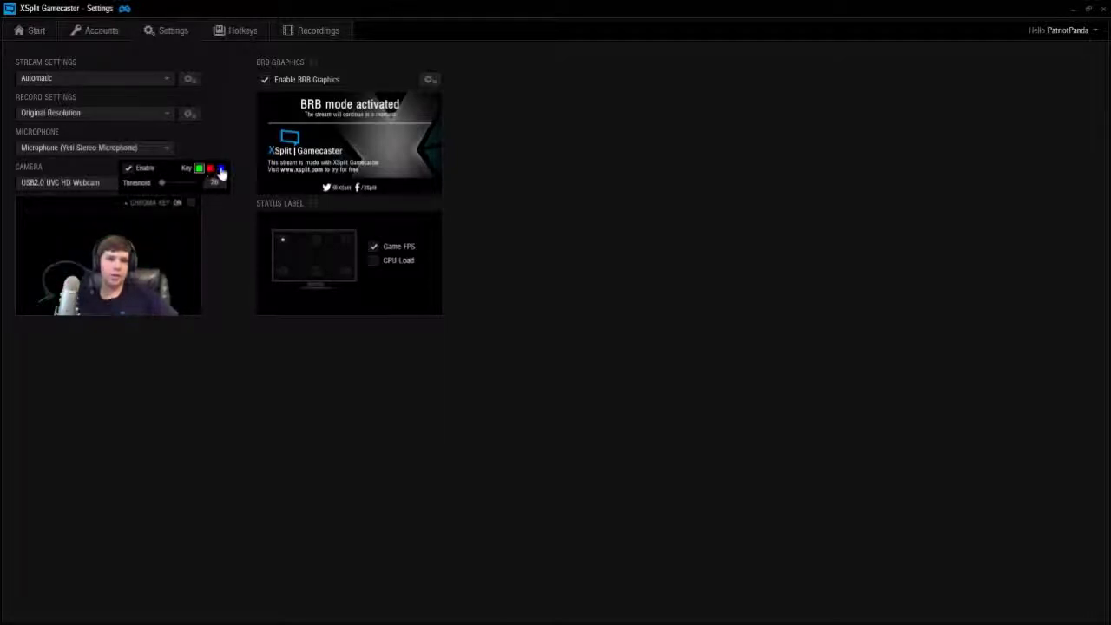
{"action": "mouse_move", "coordinate": [161, 185]}
{"action": "left_mouse_down"}
{"action": "mouse_move", "coordinate": [186, 196]}
{"action": "mouse_move", "coordinate": [162, 189]}
{"action": "left_mouse_up"}
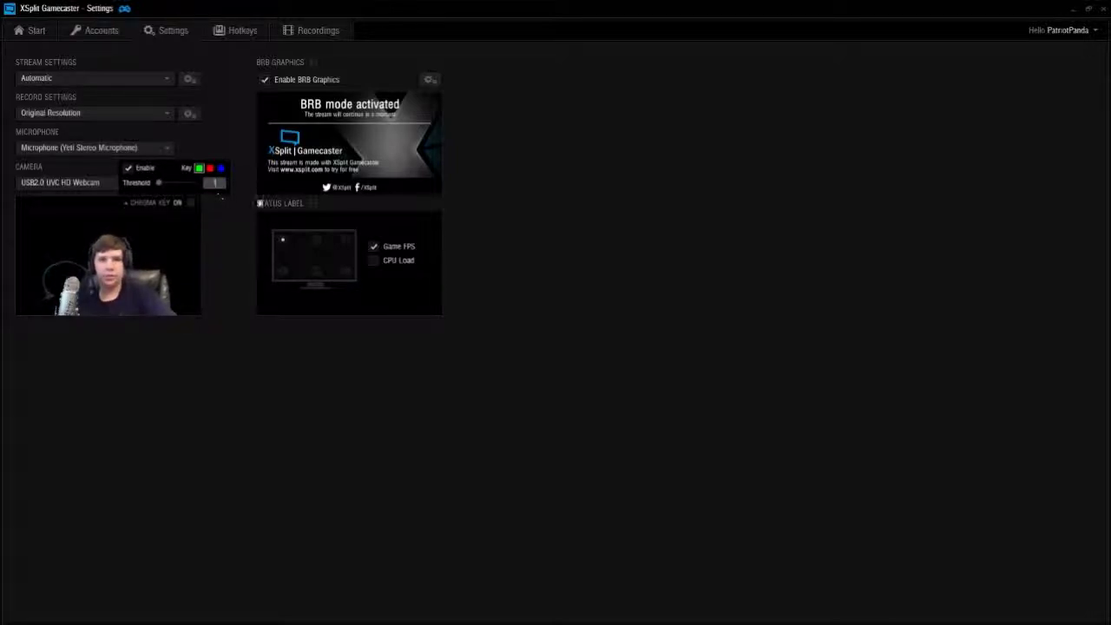
{"action": "left_click", "coordinate": [234, 252]}
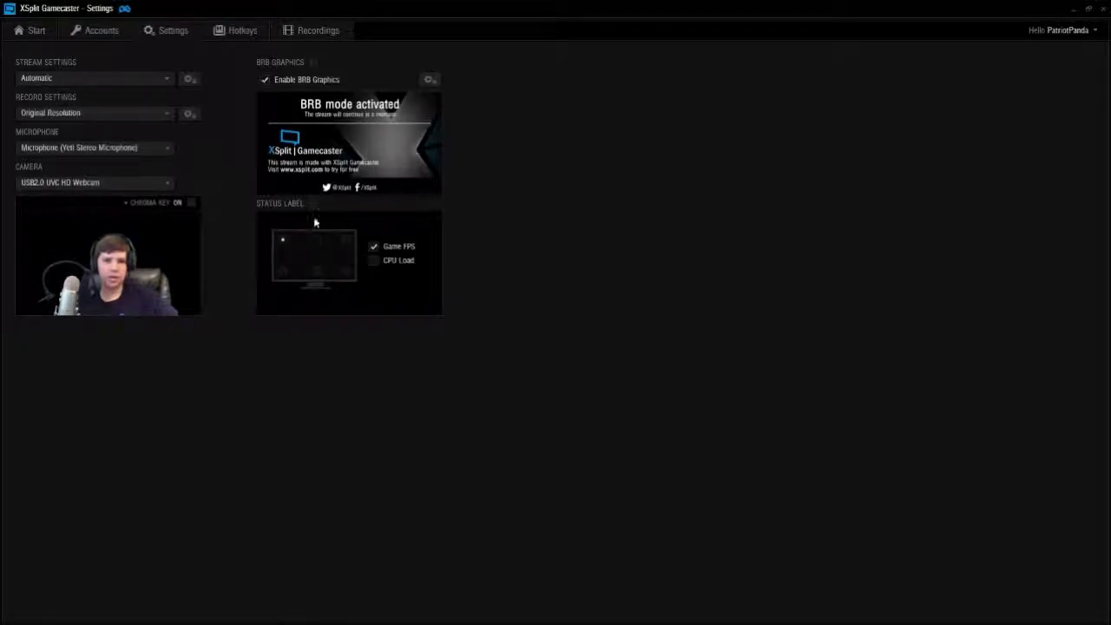
- Try the status label in the lower-right corner of the game screen and return it to the upper-left corner
{"action": "mouse_move", "coordinate": [313, 206]}
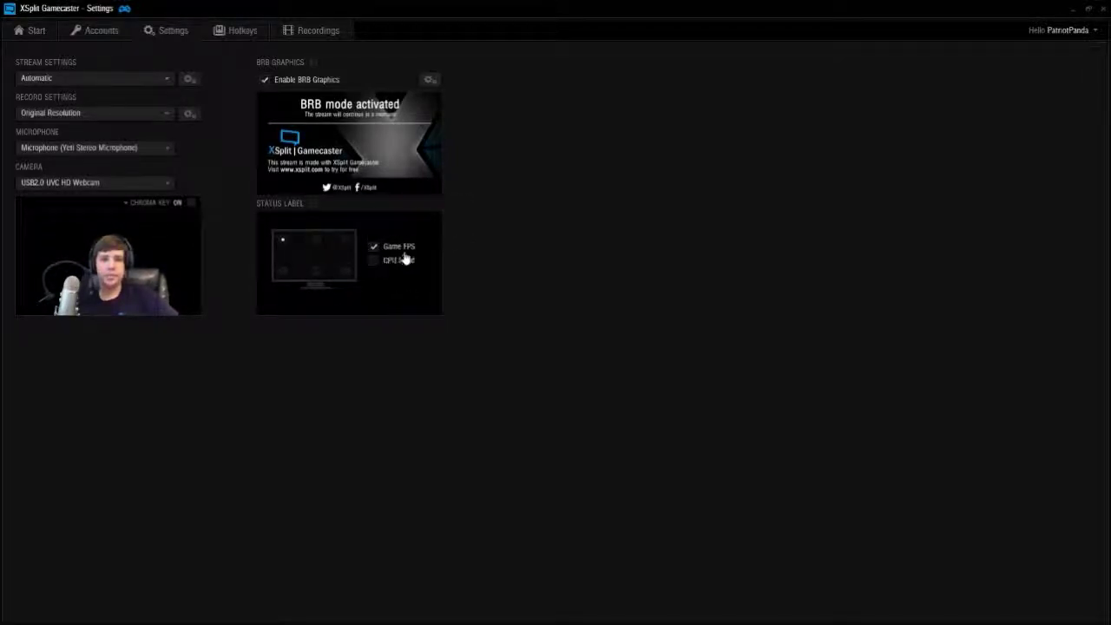
{"action": "left_click", "coordinate": [347, 276]}
{"action": "left_click", "coordinate": [284, 247]}
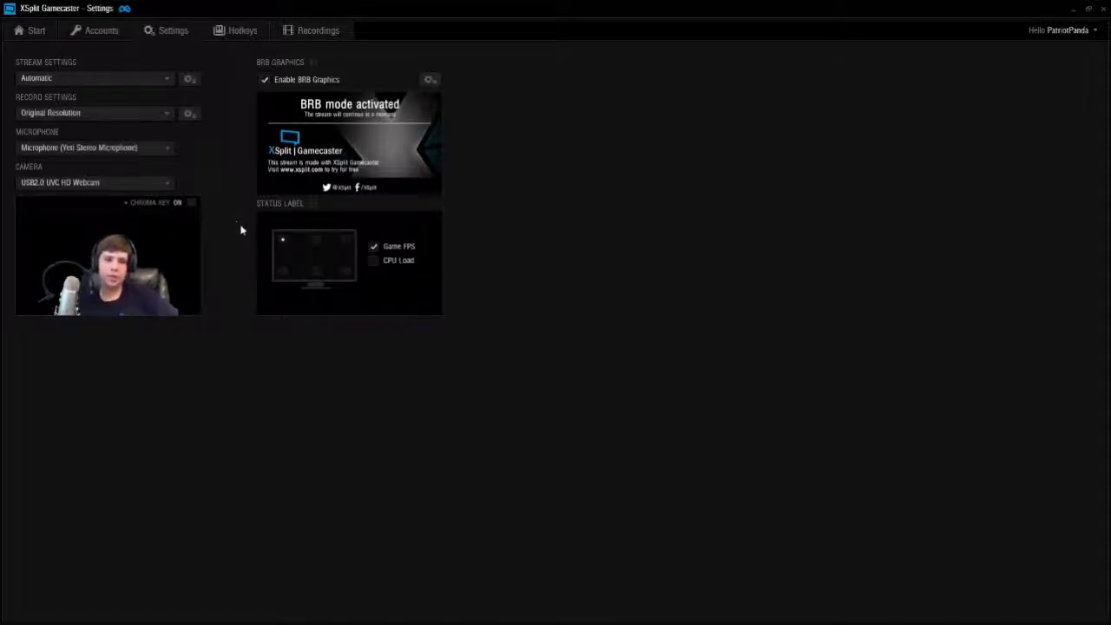
- Try assigning a hotkey for starting and stopping the stream, and restore the default hotkeys
{"action": "left_click", "coordinate": [224, 34]}
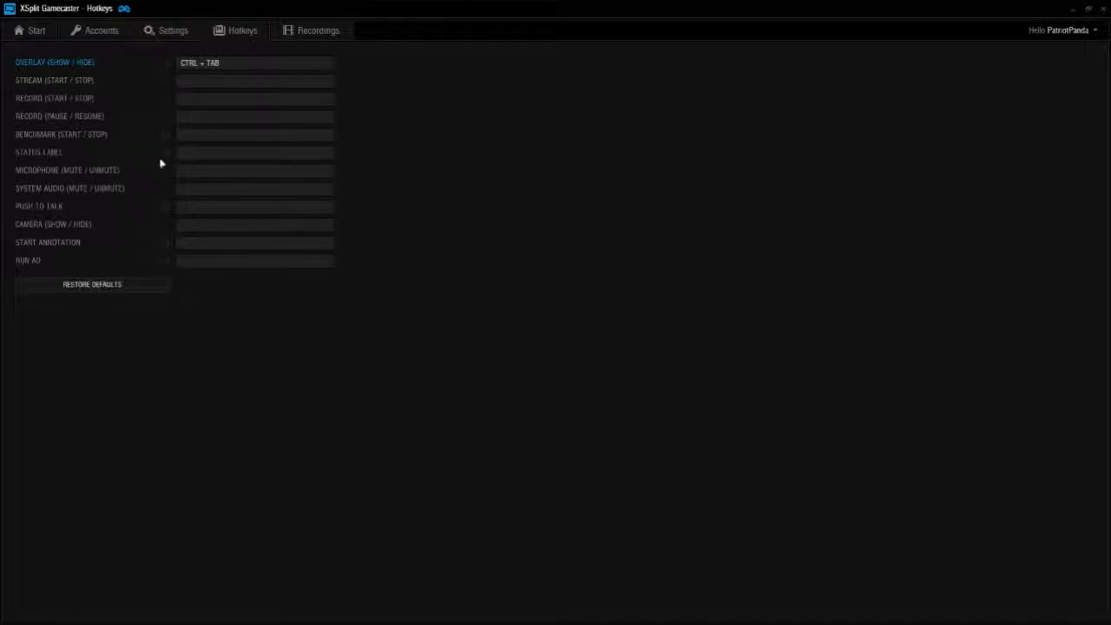
{"action": "mouse_move", "coordinate": [168, 158]}
{"action": "left_click", "coordinate": [205, 79]}
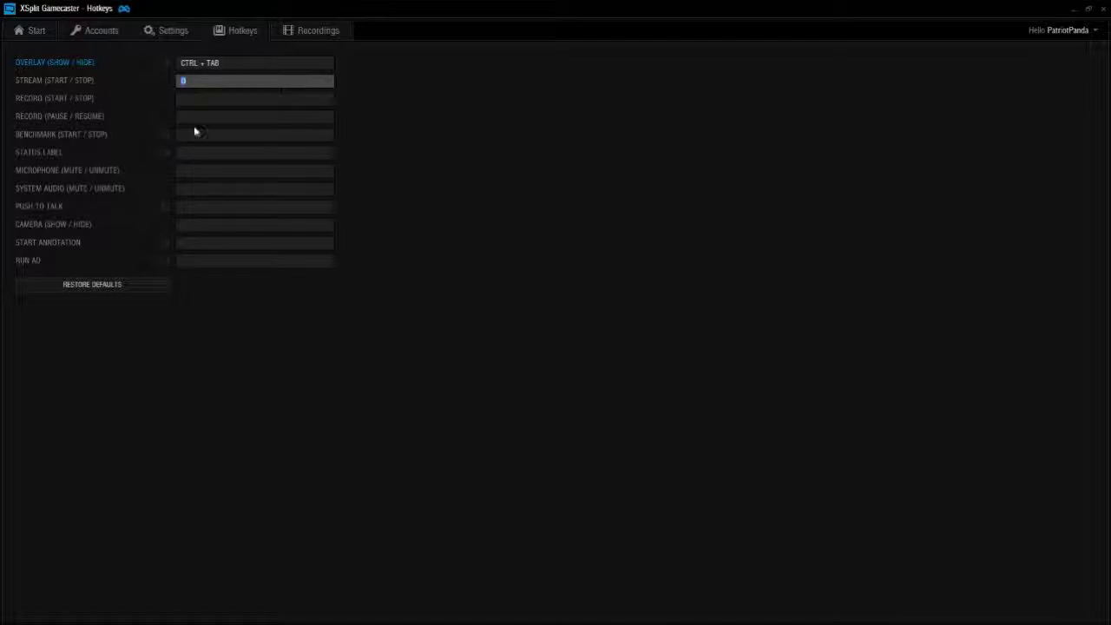
{"action": "left_click", "coordinate": [127, 285]}
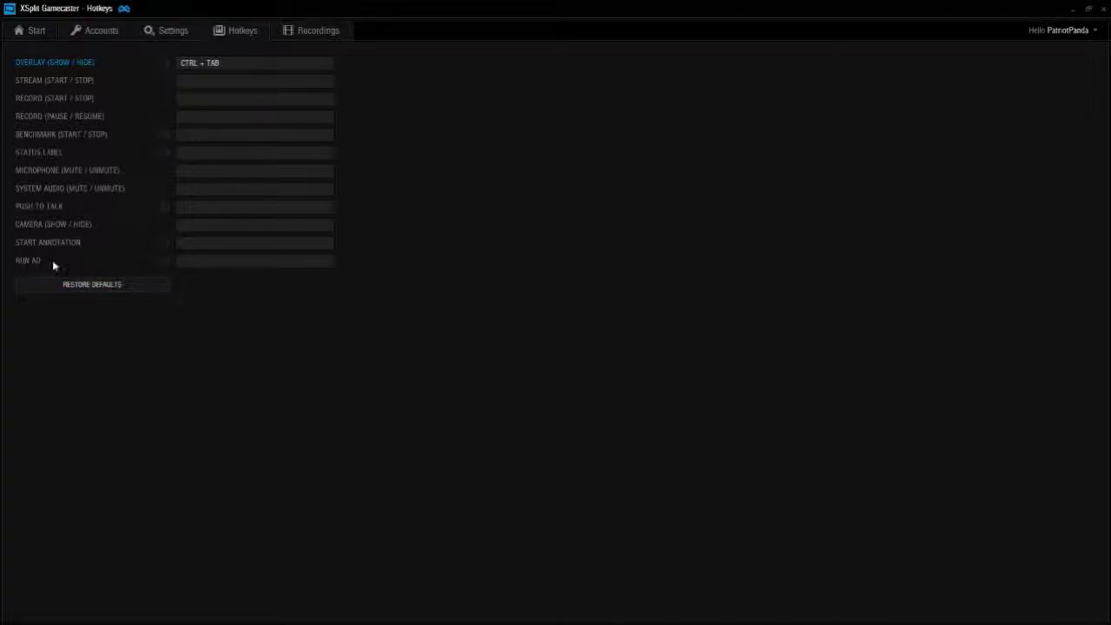
- Check the hotkey options, including Run Ad, and view the list of saved recordings
{"action": "mouse_move", "coordinate": [168, 263]}
{"action": "left_click", "coordinate": [320, 39]}
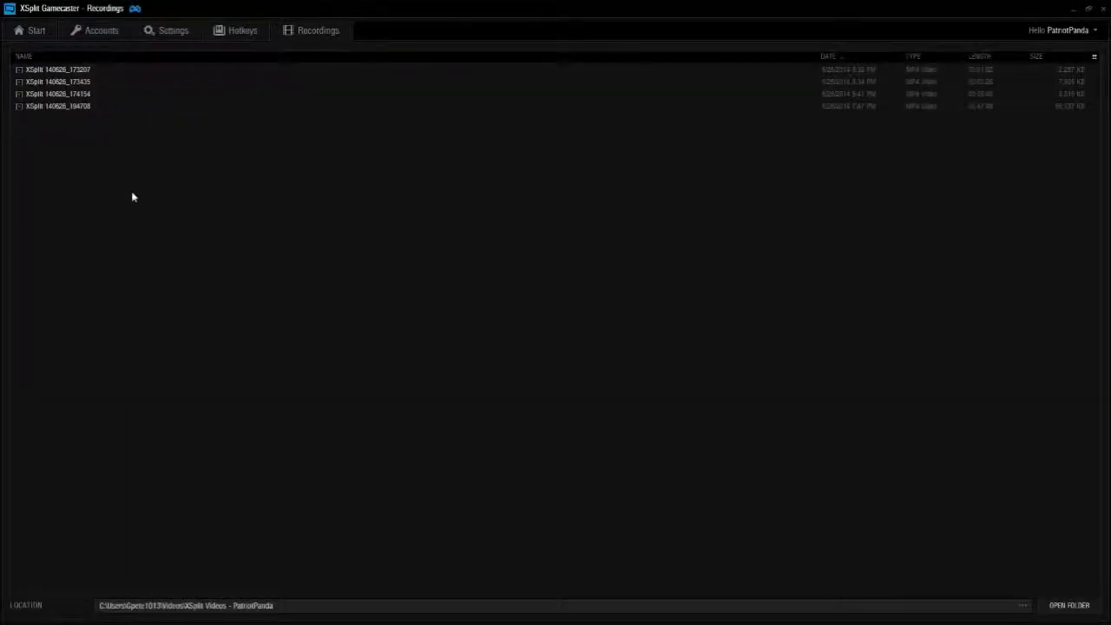
- Open the console viewer for the Elgato Game Capture HD (HDMI) and dismiss the antivirus advert
{"action": "left_click", "coordinate": [29, 33]}
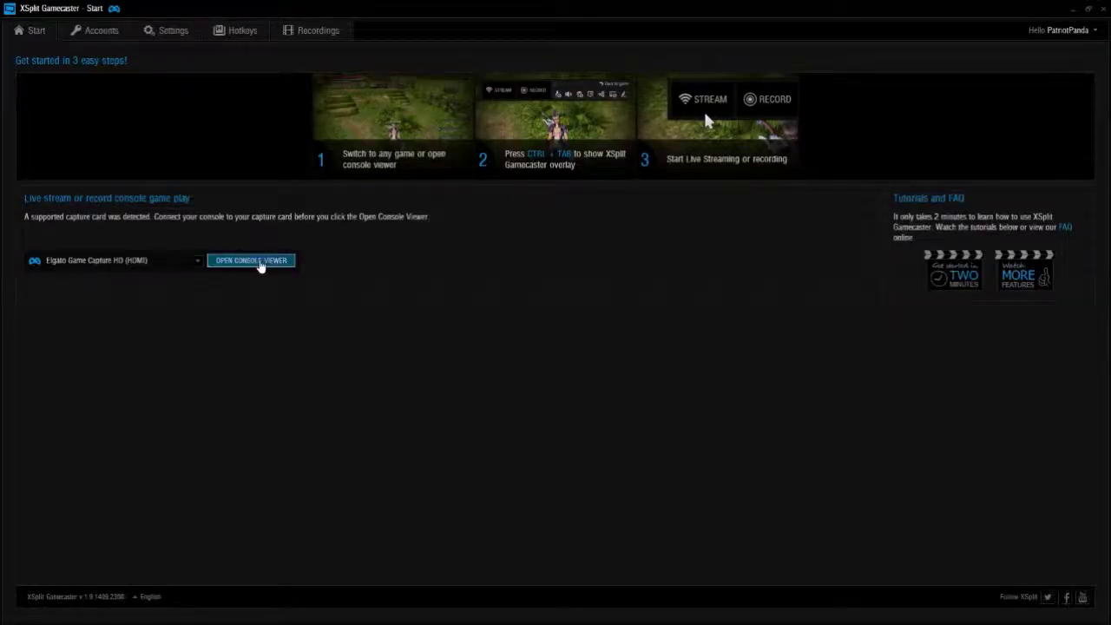
{"action": "left_click", "coordinate": [259, 264]}
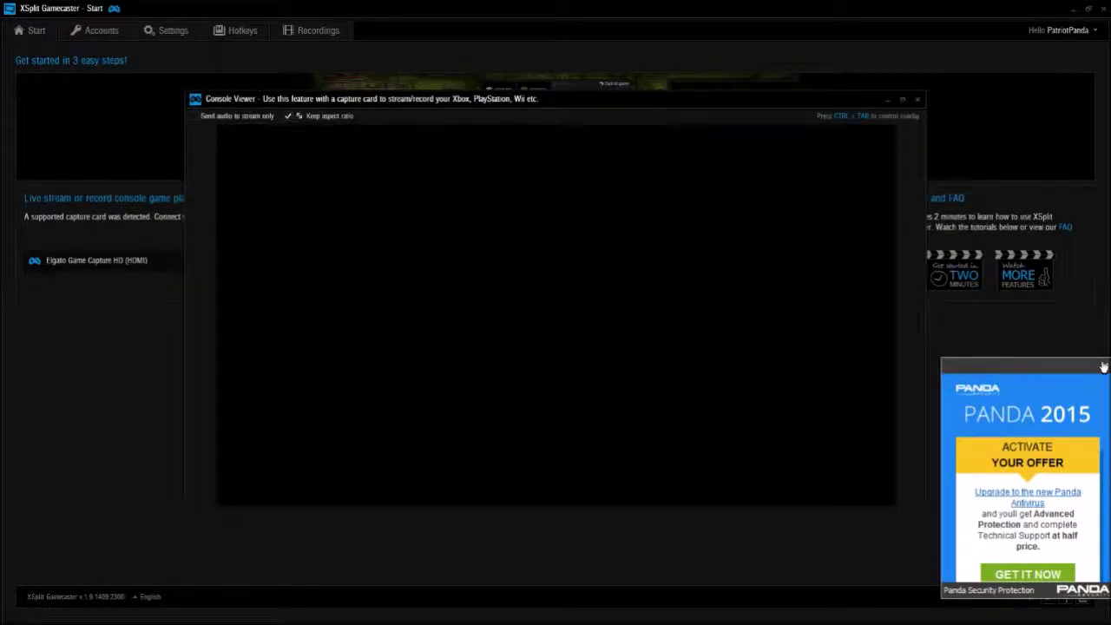
{"action": "left_click", "coordinate": [1104, 366]}
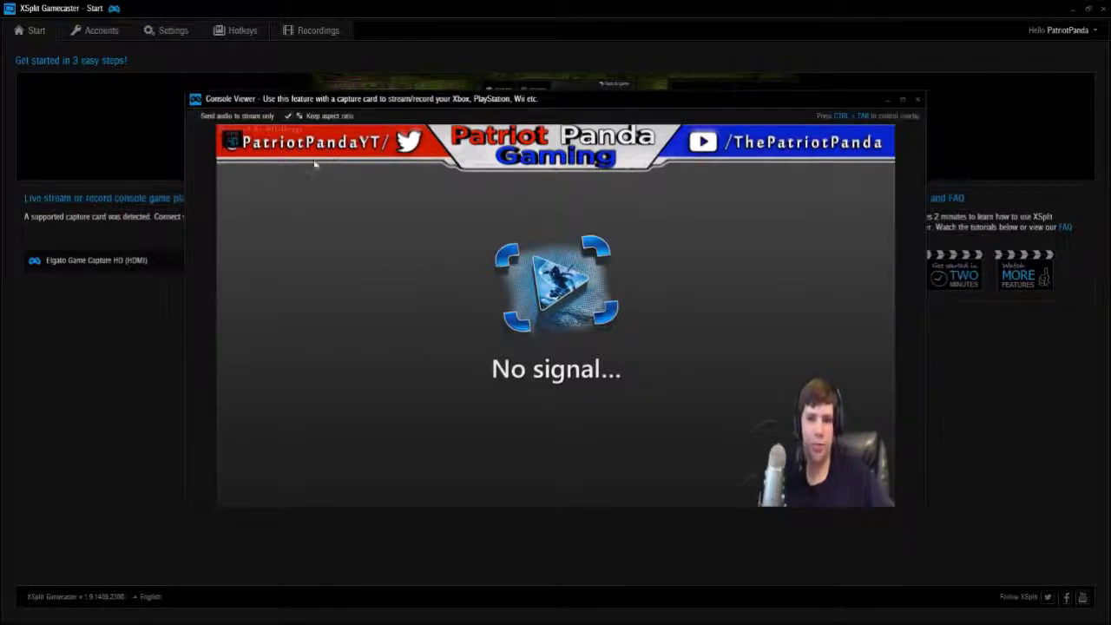
- Show the streaming overlay over the console viewer and check its microphone level and camera controls
{"action": "key", "text": "ctrl+Tab"}
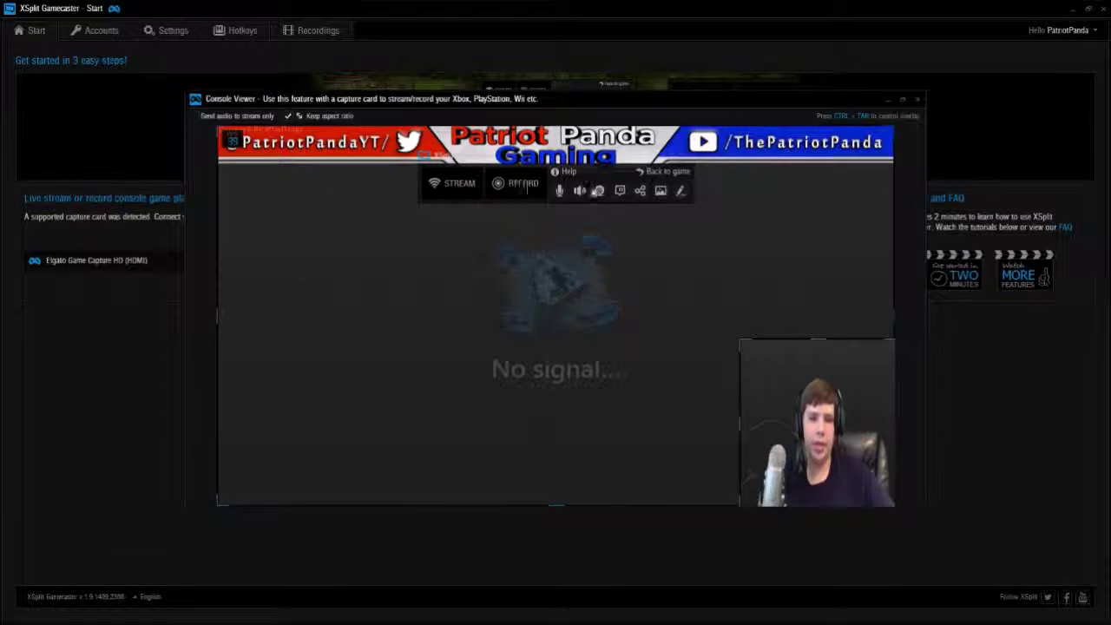
{"action": "mouse_move", "coordinate": [566, 194]}
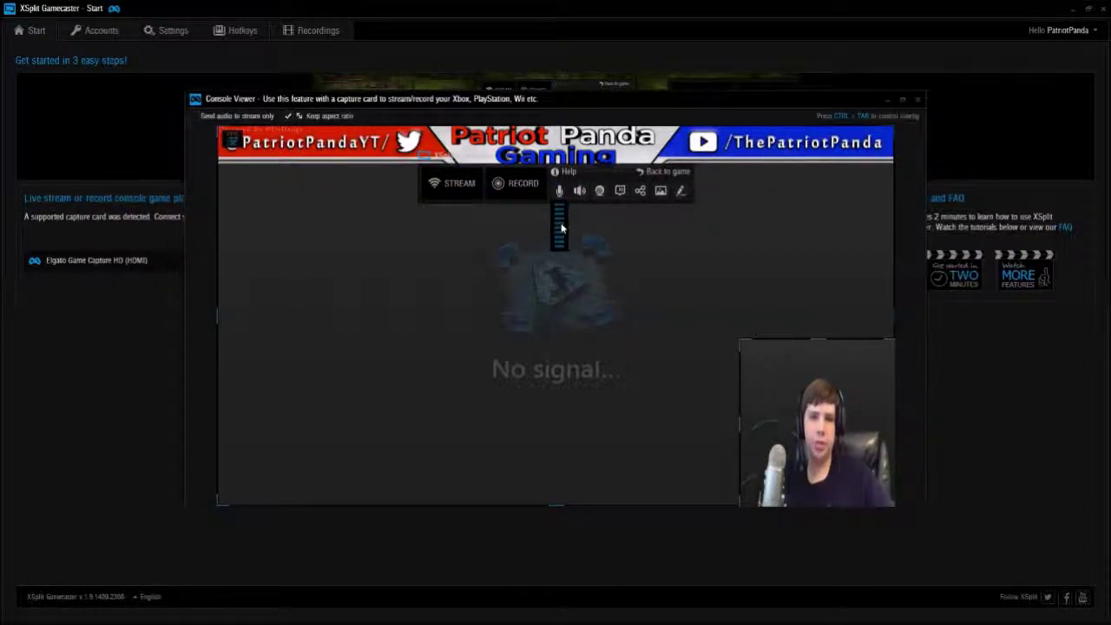
{"action": "left_click", "coordinate": [599, 193]}
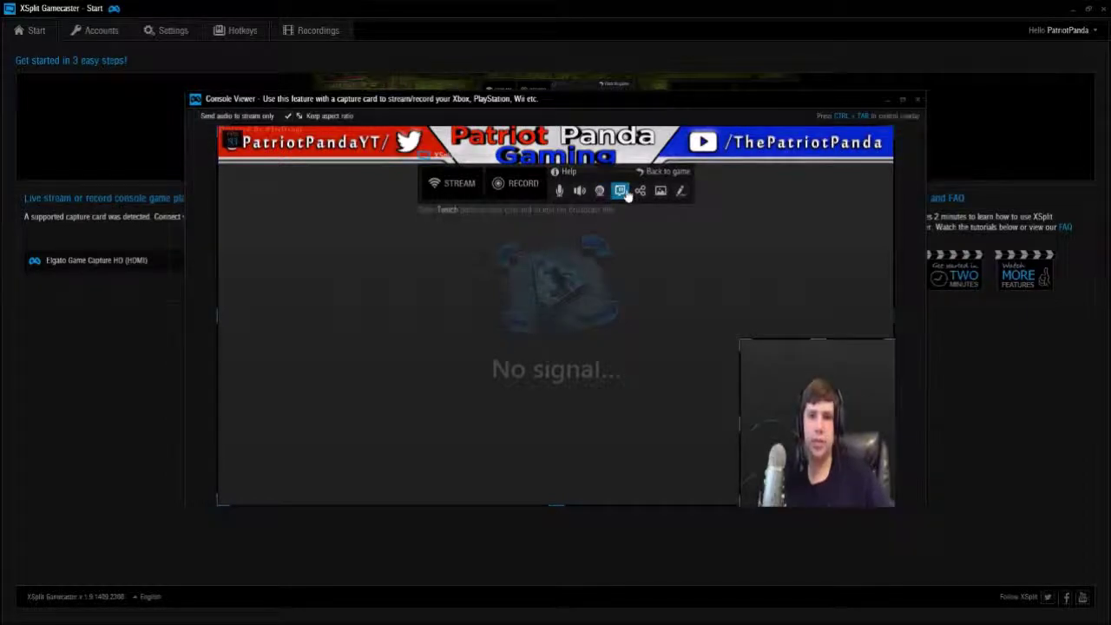
- Try opening the Twitch panel and moving it further left, and hide it together with the overlay
{"action": "left_click", "coordinate": [621, 193]}
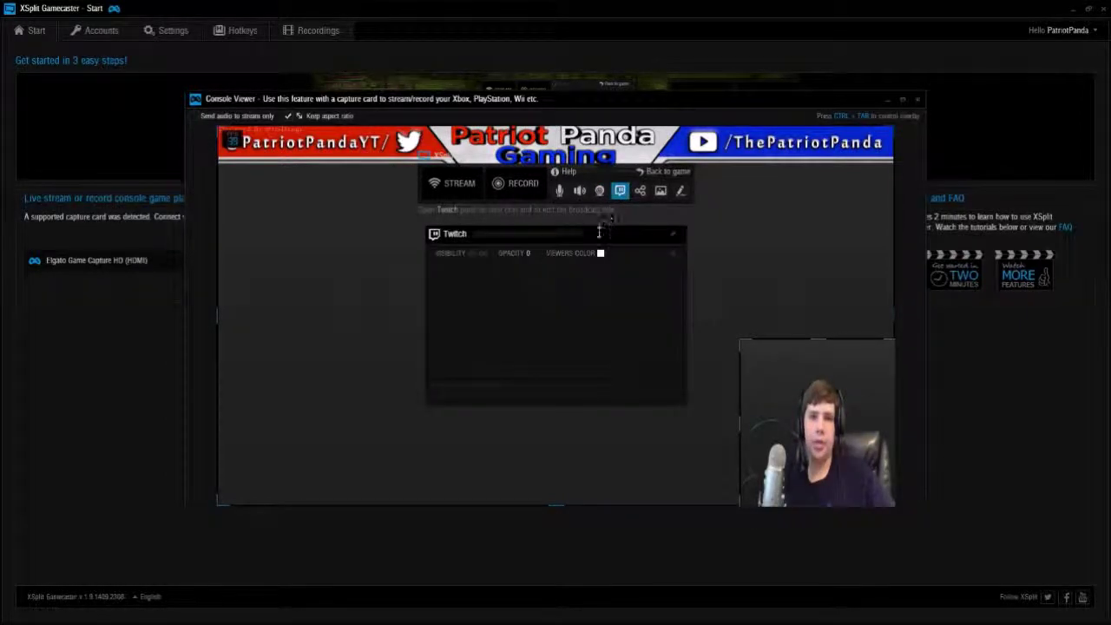
{"action": "left_click_drag", "start_coordinate": [590, 230], "coordinate": [501, 233]}
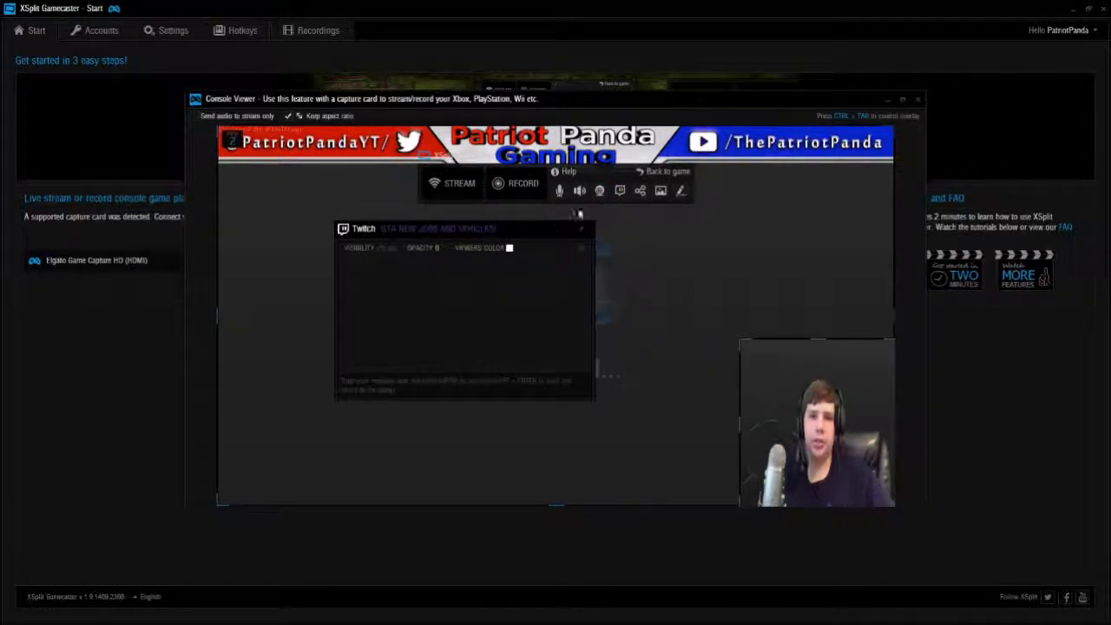
{"action": "left_click", "coordinate": [622, 193]}
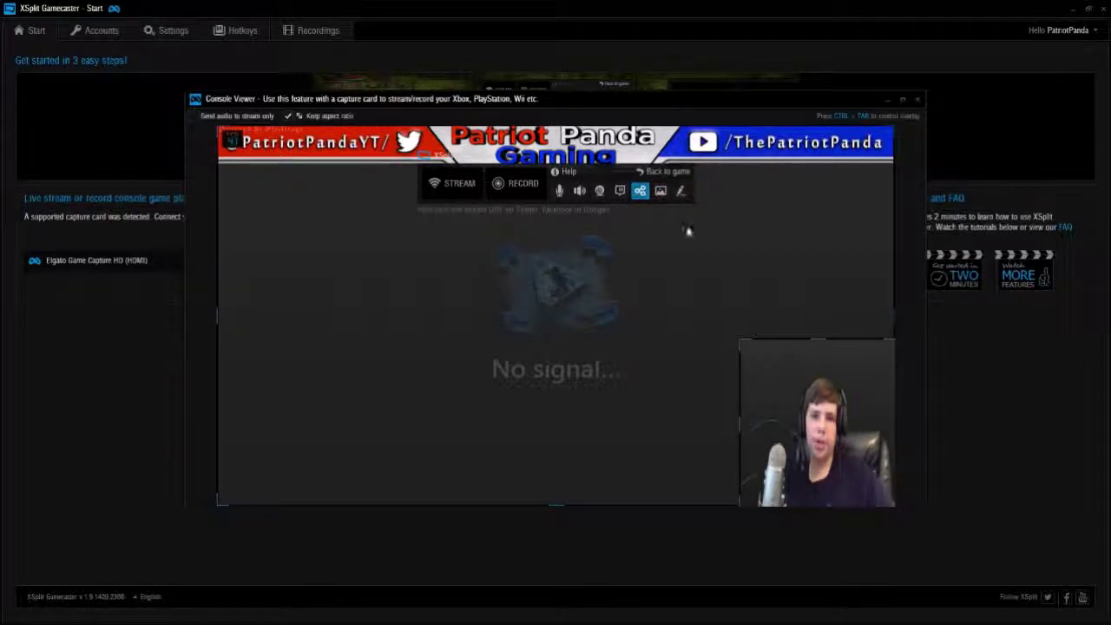
{"action": "left_click", "coordinate": [365, 191]}
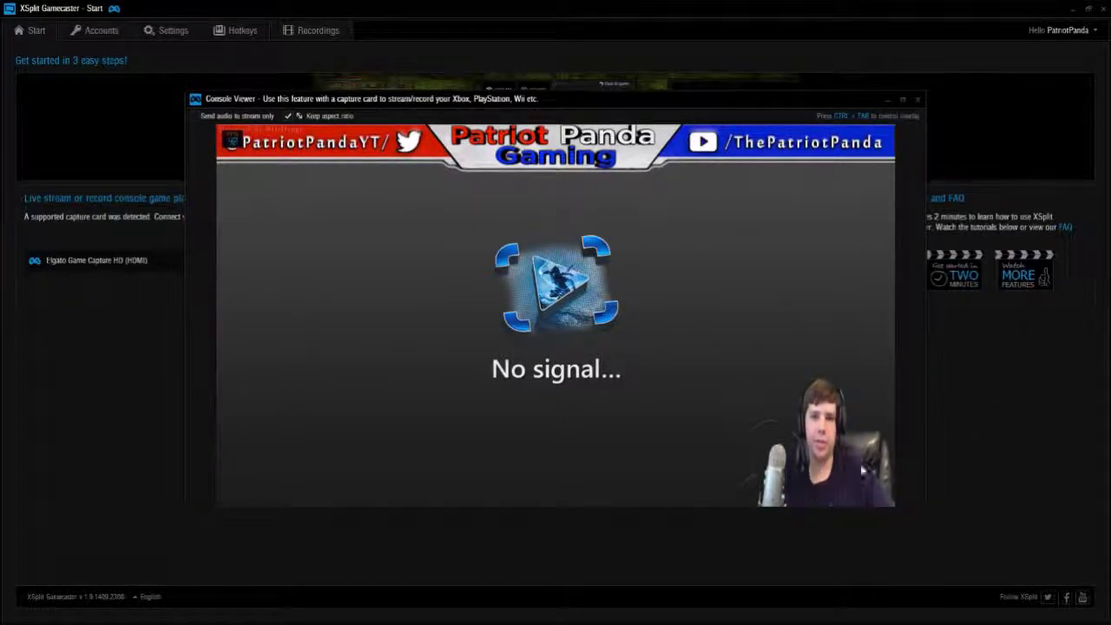
- Close the console viewer and check which Elgato capture devices can be selected
{"action": "left_click", "coordinate": [1031, 424]}
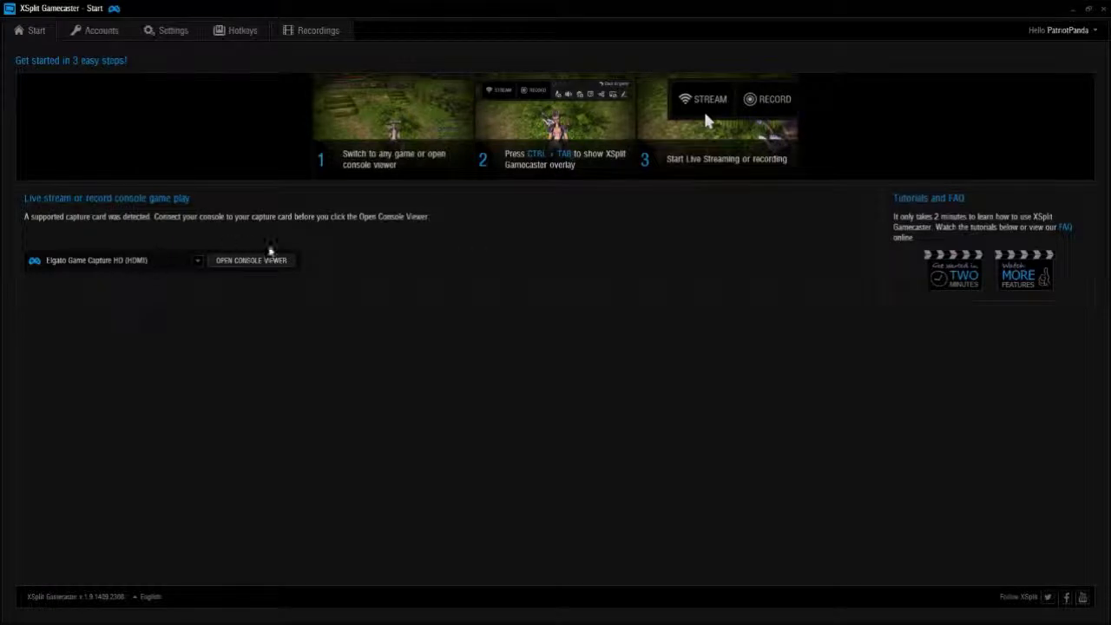
{"action": "left_click", "coordinate": [198, 261]}
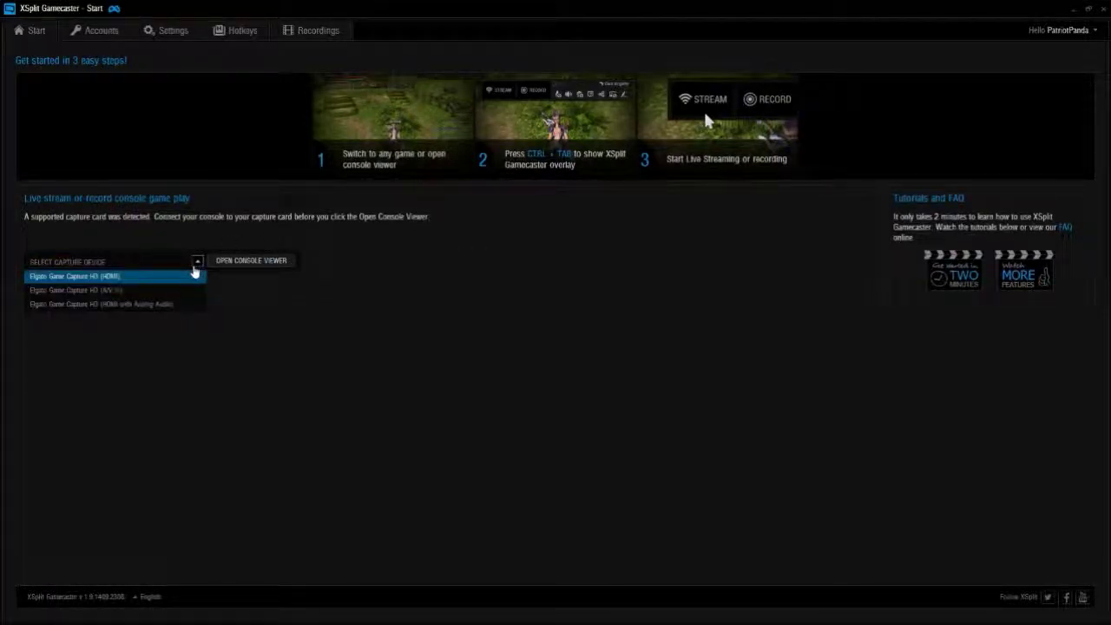
{"action": "left_click", "coordinate": [2, 496]}
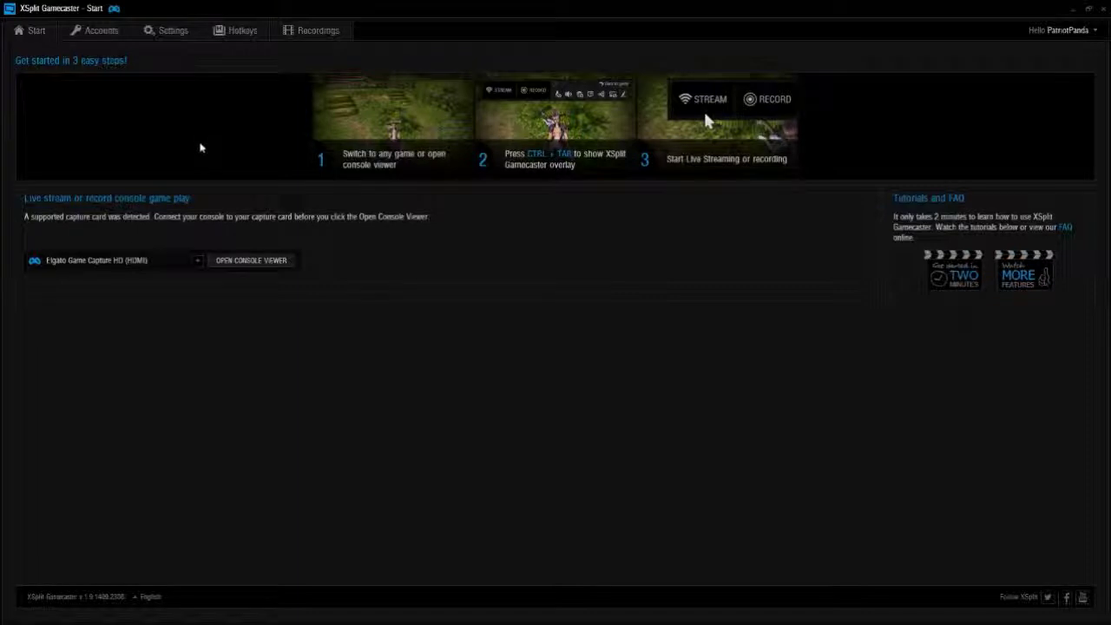
- Check the webcam's chroma key options, including the key color and threshold, in the application settings
{"action": "left_click", "coordinate": [179, 30]}
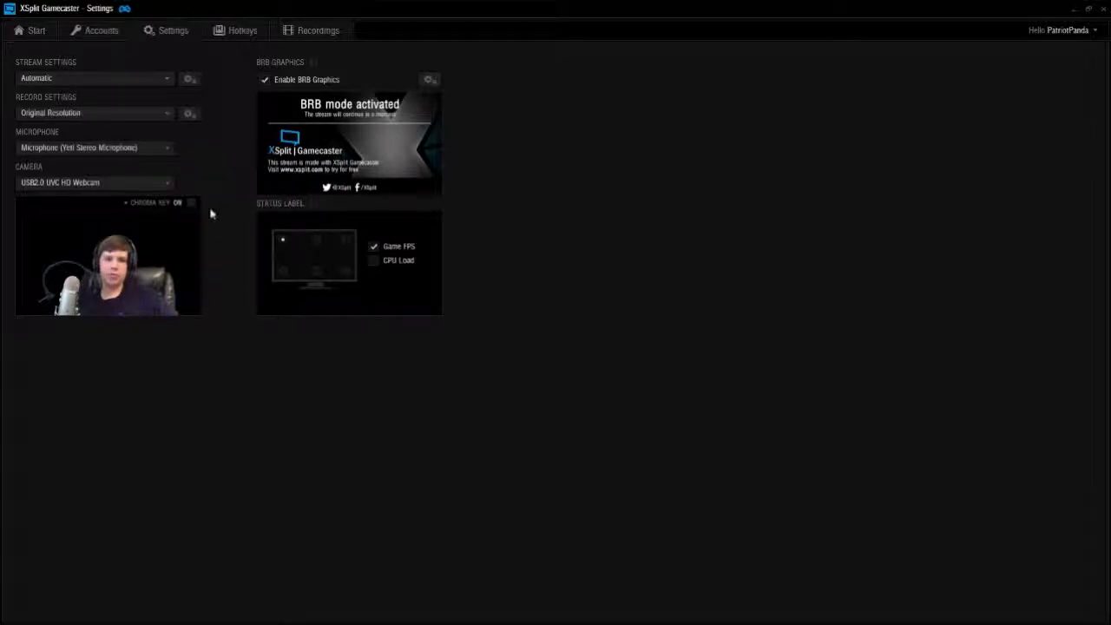
{"action": "mouse_move", "coordinate": [192, 207]}
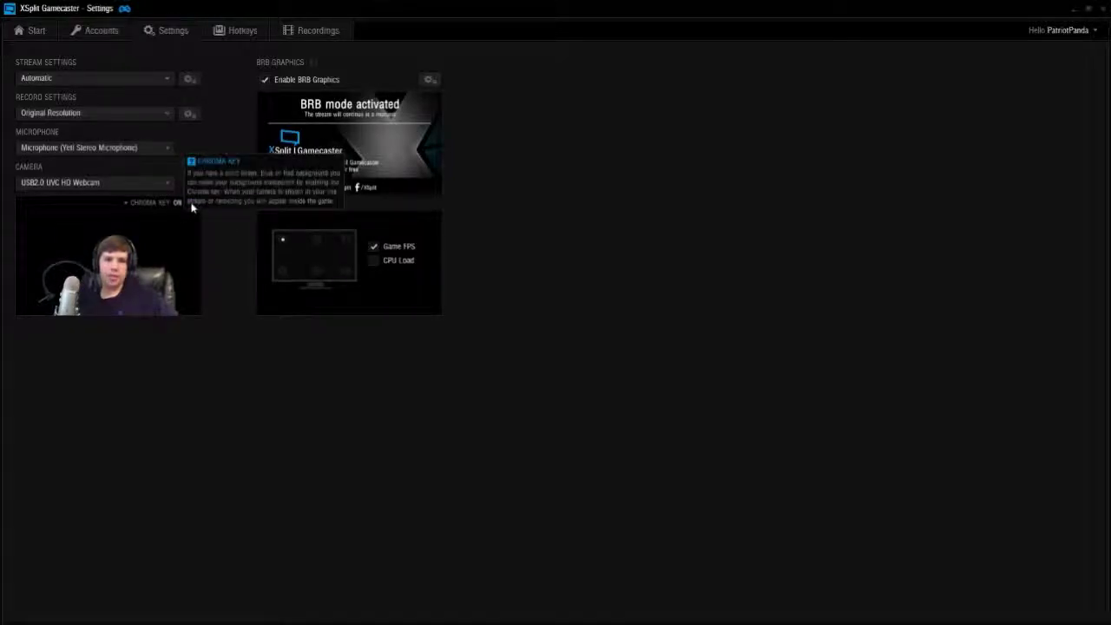
{"action": "left_click", "coordinate": [125, 206]}
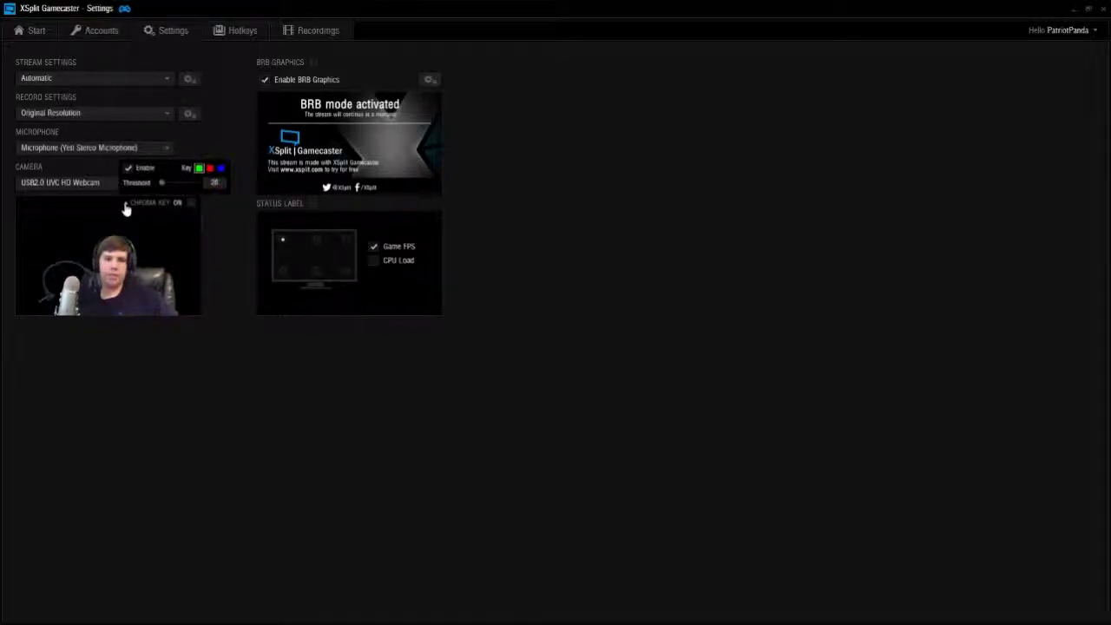
{"action": "left_click", "coordinate": [125, 208]}
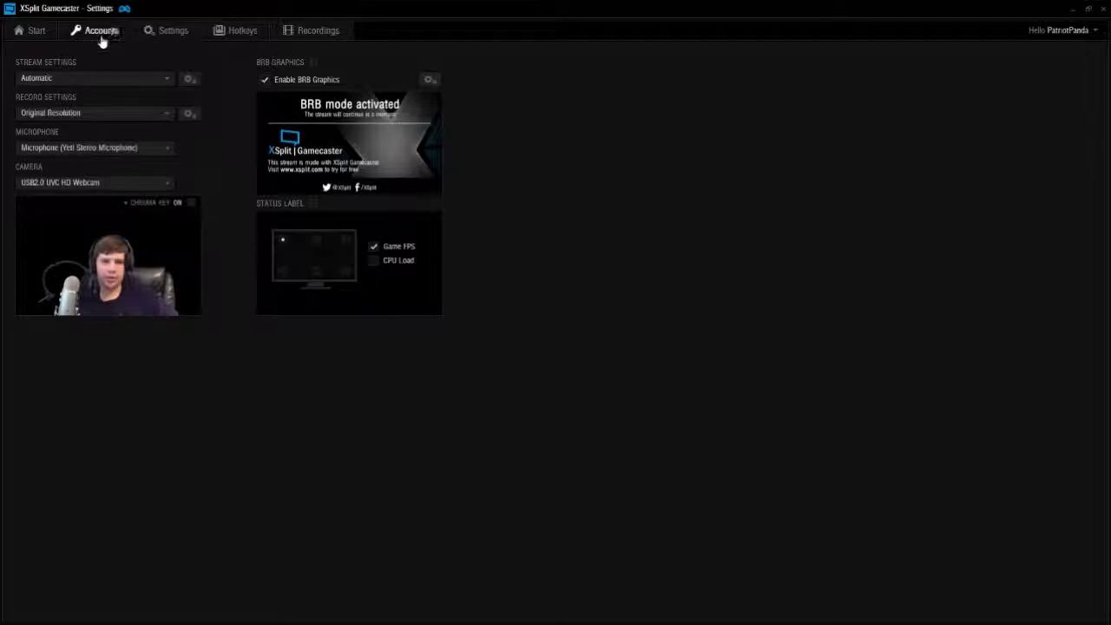
- Look through the accounts, settings, hotkeys and recordings pages again and return to the start page
{"action": "left_click", "coordinate": [100, 34]}
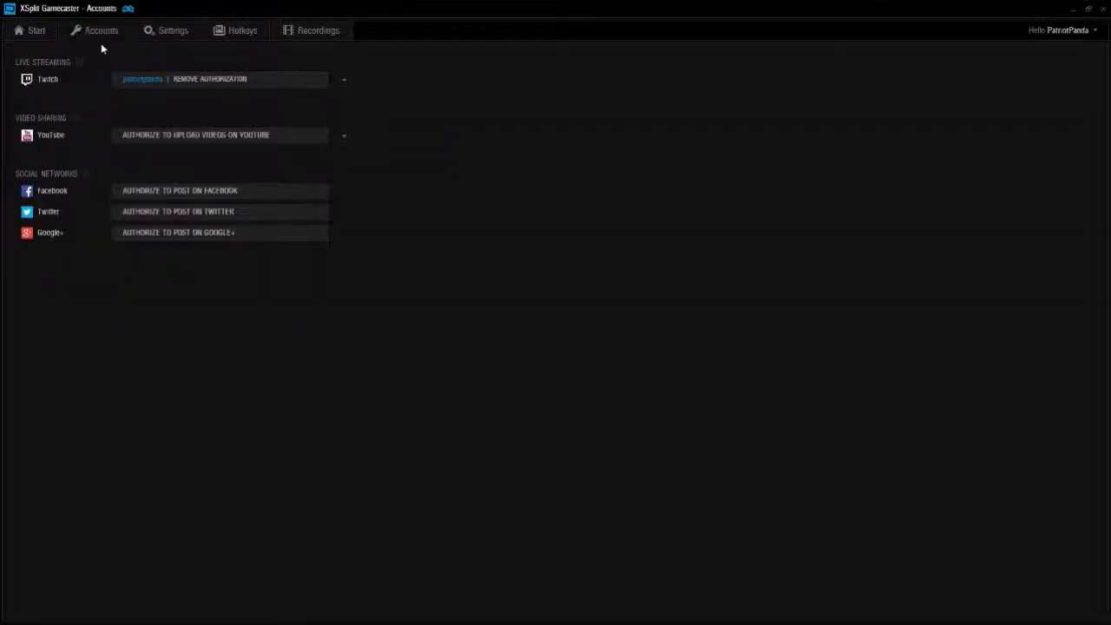
{"action": "left_click", "coordinate": [36, 33]}
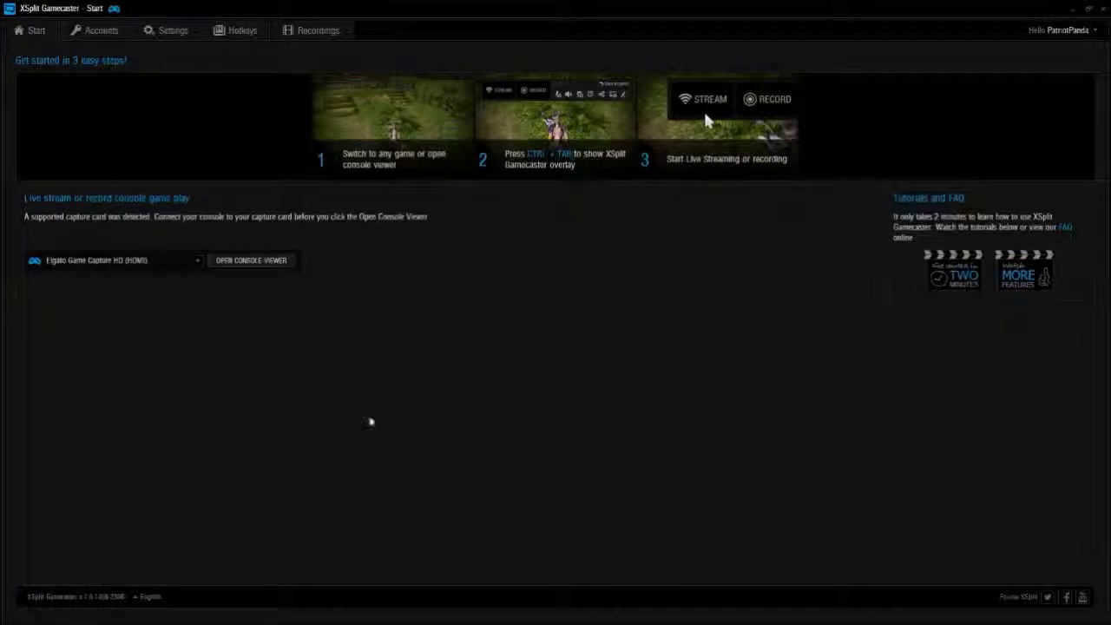
{"action": "left_click", "coordinate": [94, 30]}
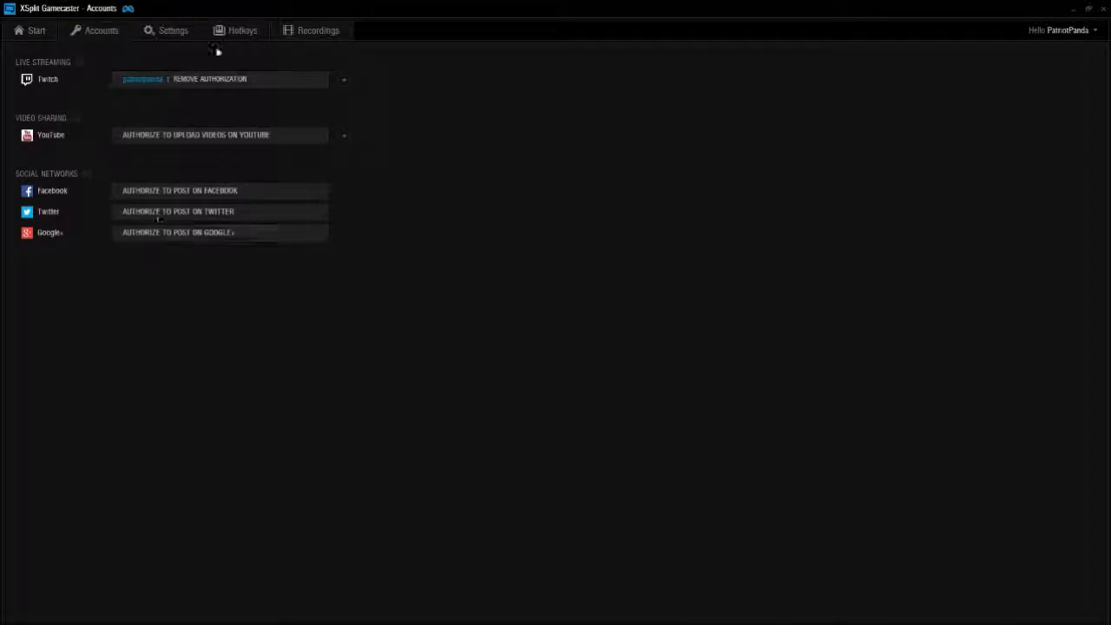
{"action": "left_click", "coordinate": [172, 36]}
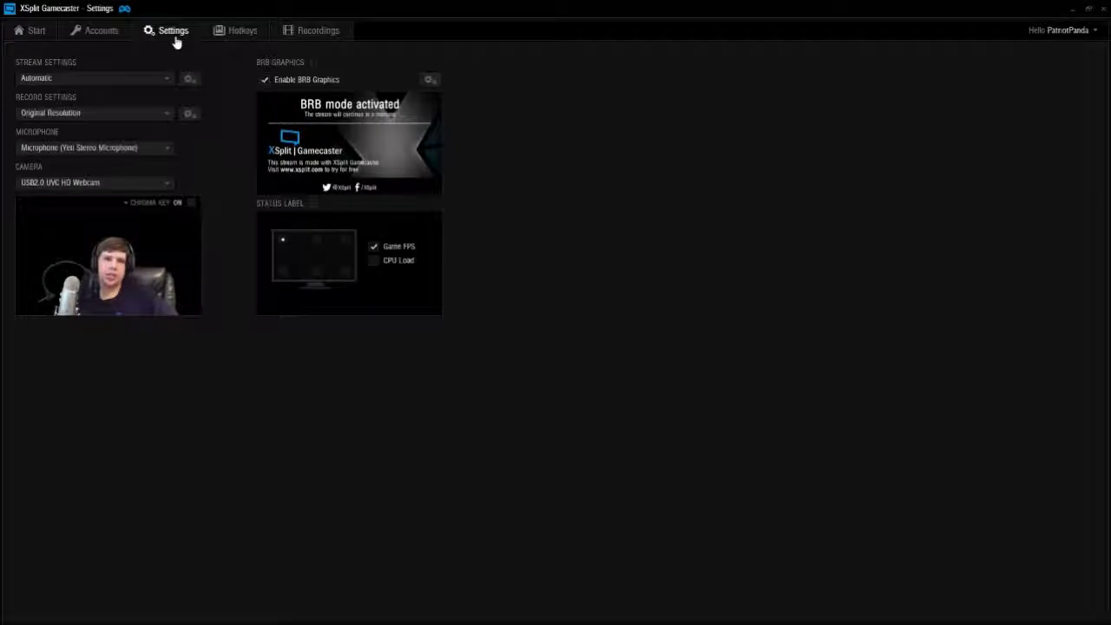
{"action": "left_click", "coordinate": [228, 42]}
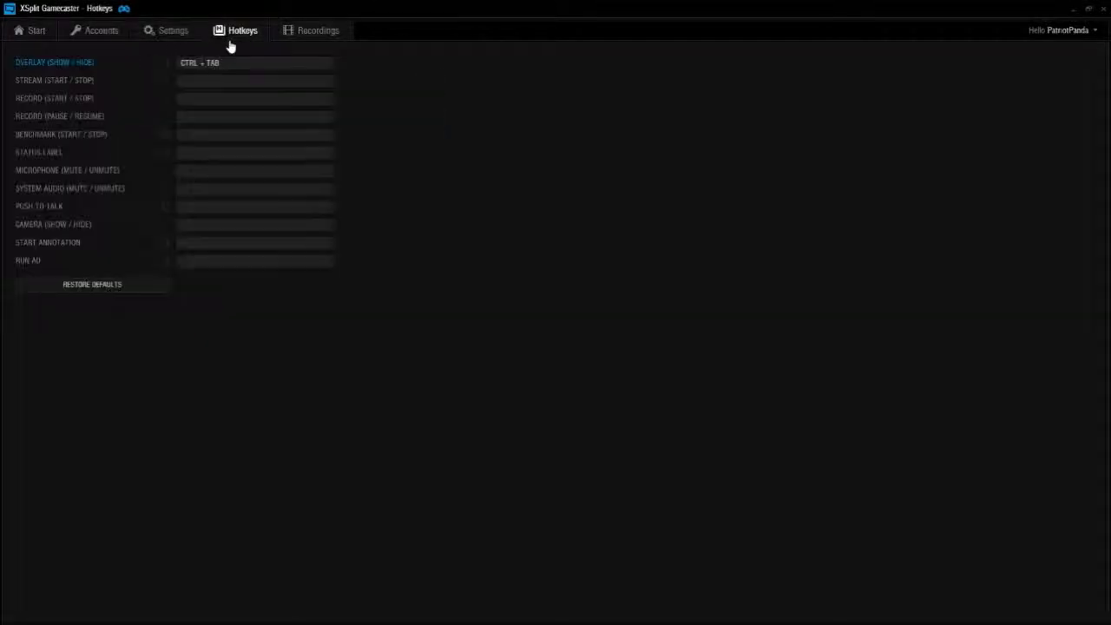
{"action": "left_click", "coordinate": [324, 42]}
{"action": "left_click", "coordinate": [31, 33]}
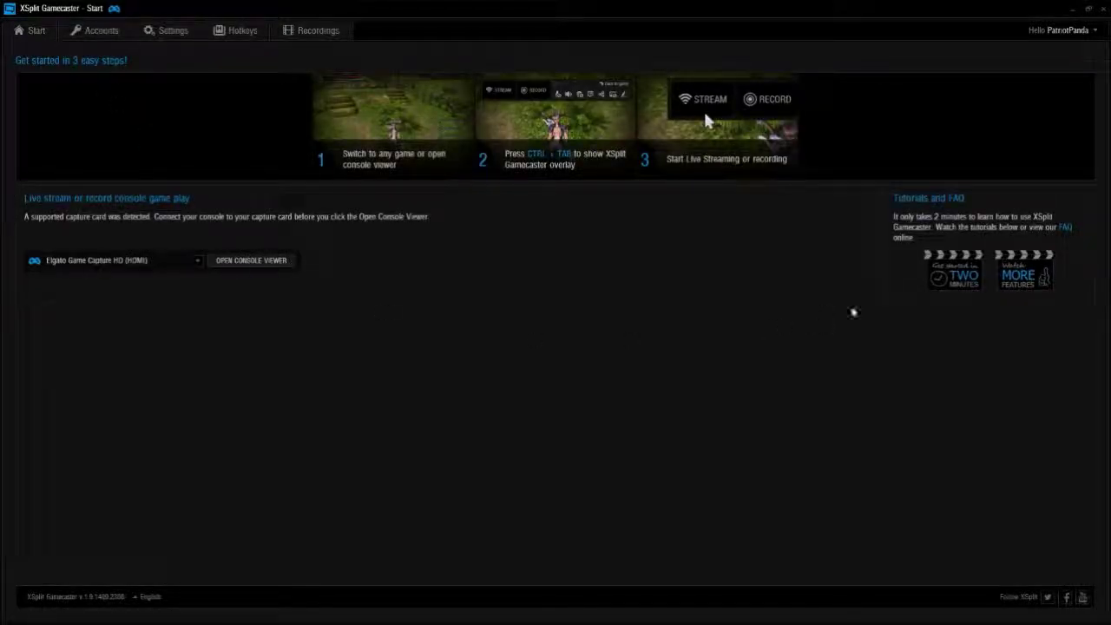
- Check which interface languages are available and keep English
{"action": "mouse_move", "coordinate": [936, 300]}
{"action": "left_click", "coordinate": [147, 597]}
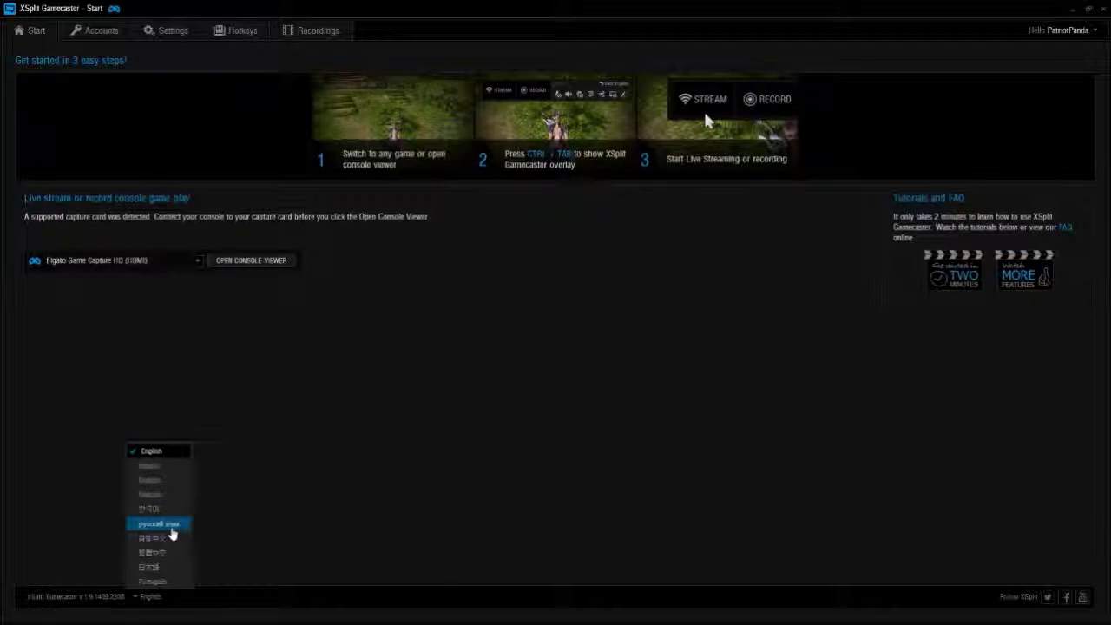
{"action": "left_click", "coordinate": [173, 405]}
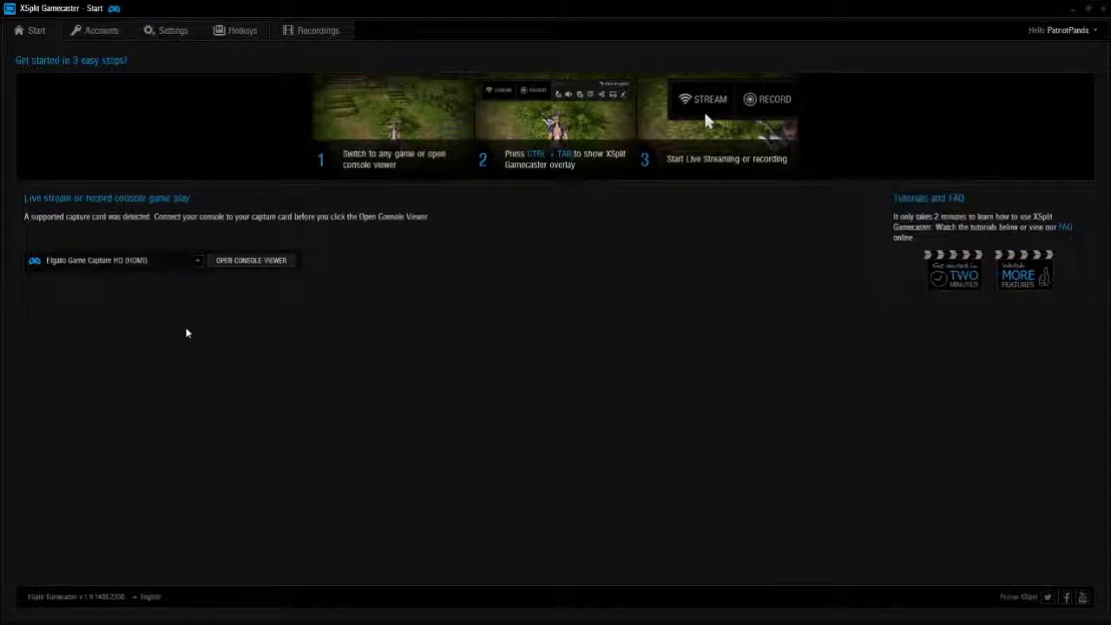